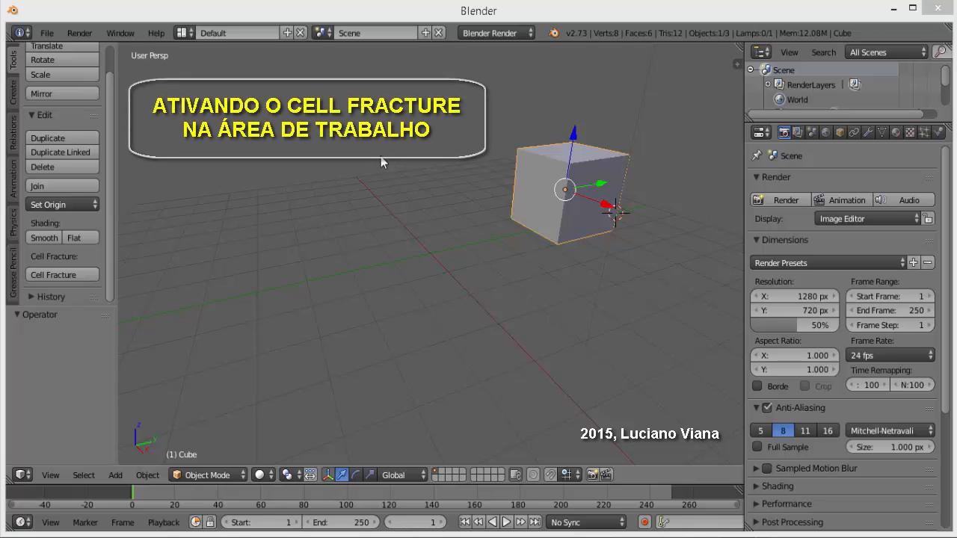
# - Search the add-ons in the user preferences for "cell" to find Object: Cell Fracture
pyautogui.click(48, 38)
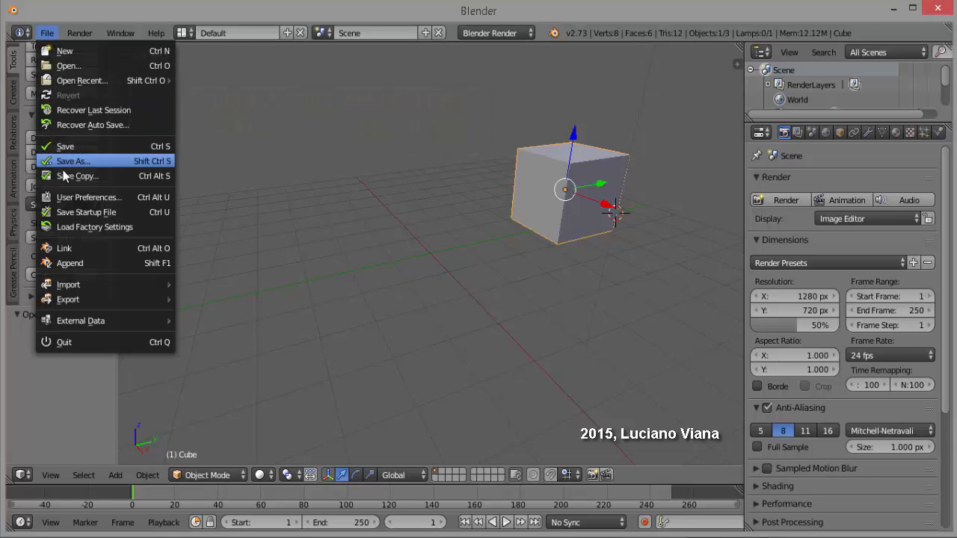
pyautogui.click(78, 197)
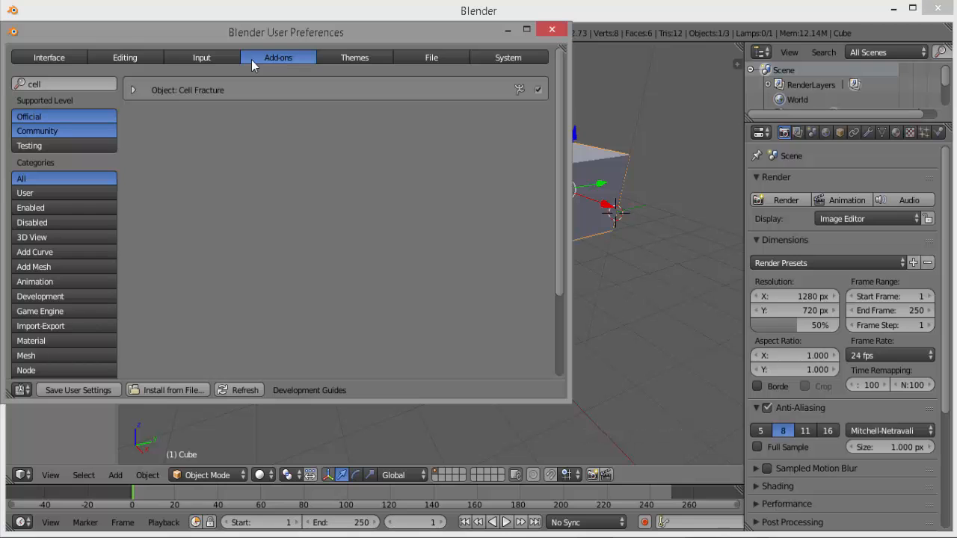
pyautogui.click(45, 84)
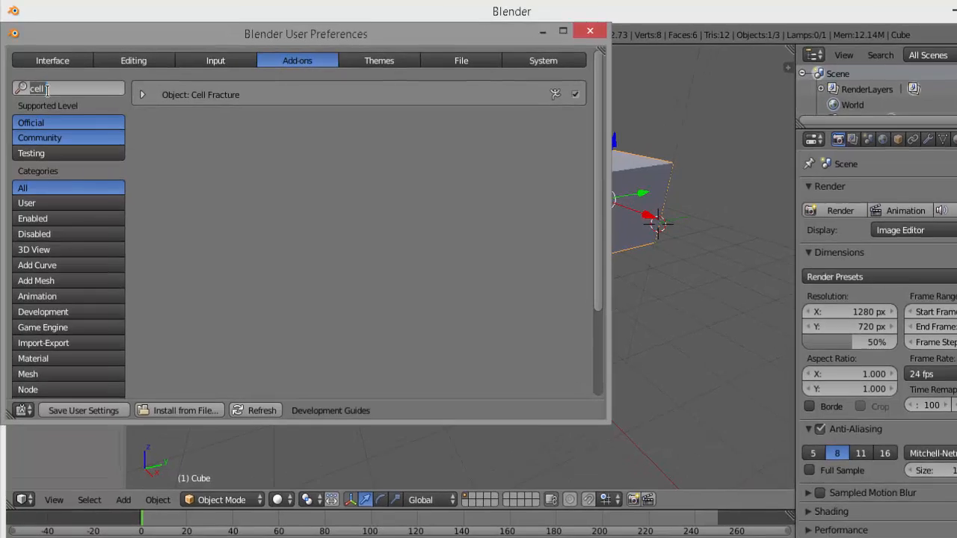
pyautogui.write('ce')
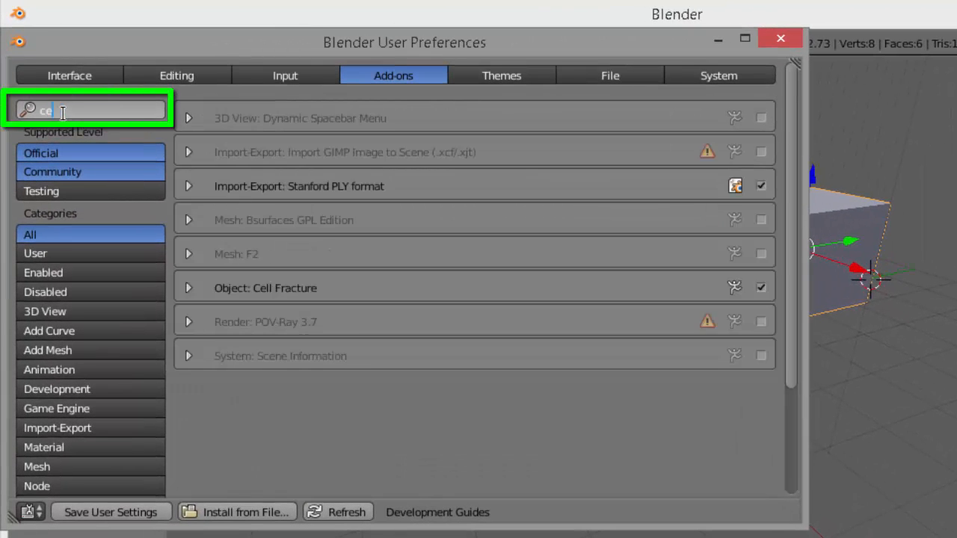
pyautogui.write('ll')
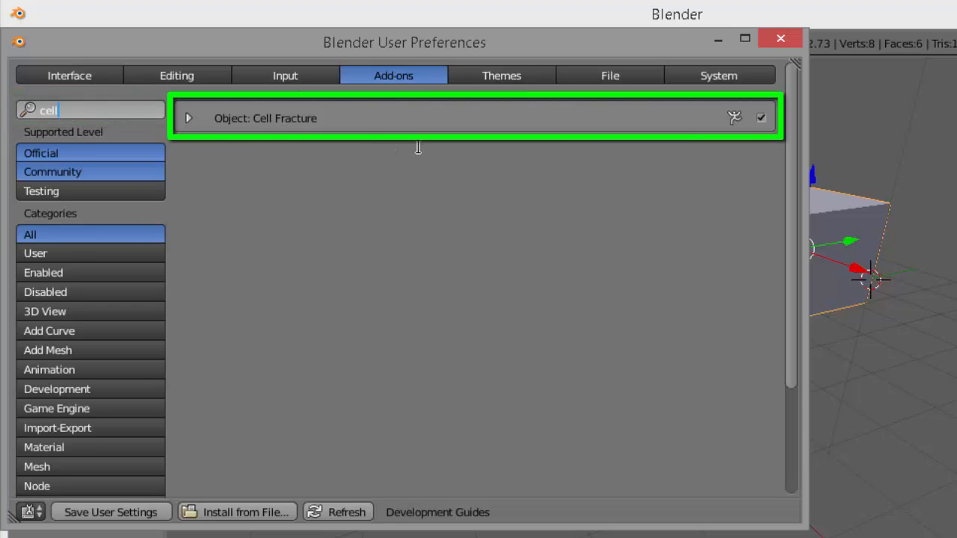
# - Make sure the Cell Fracture add-on is enabled, save the user settings and close the preferences
pyautogui.click(759, 121)
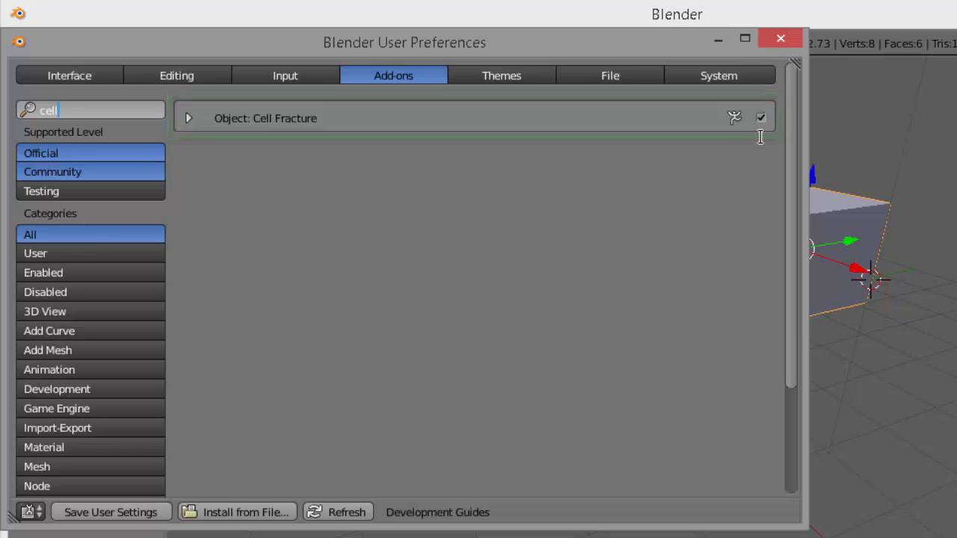
pyautogui.click(107, 517)
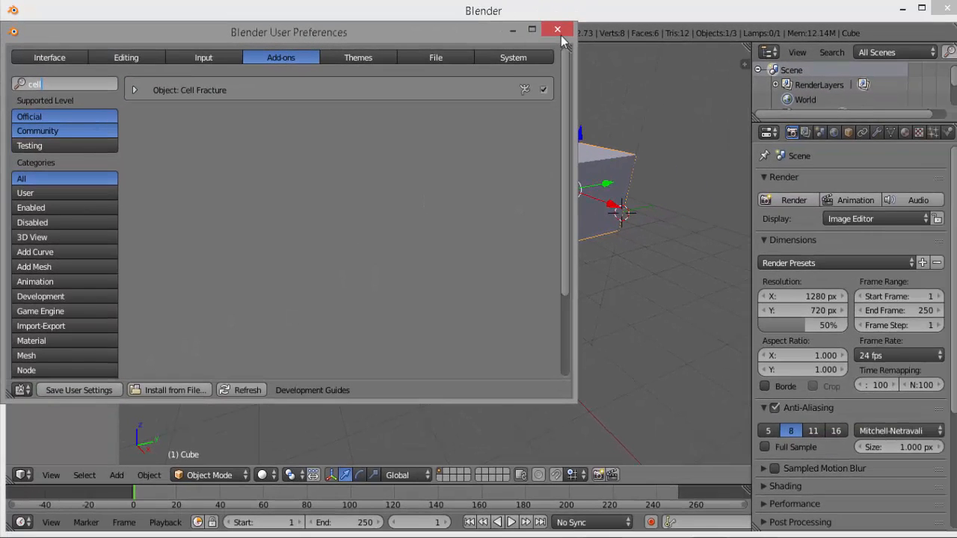
pyautogui.click(624, 32)
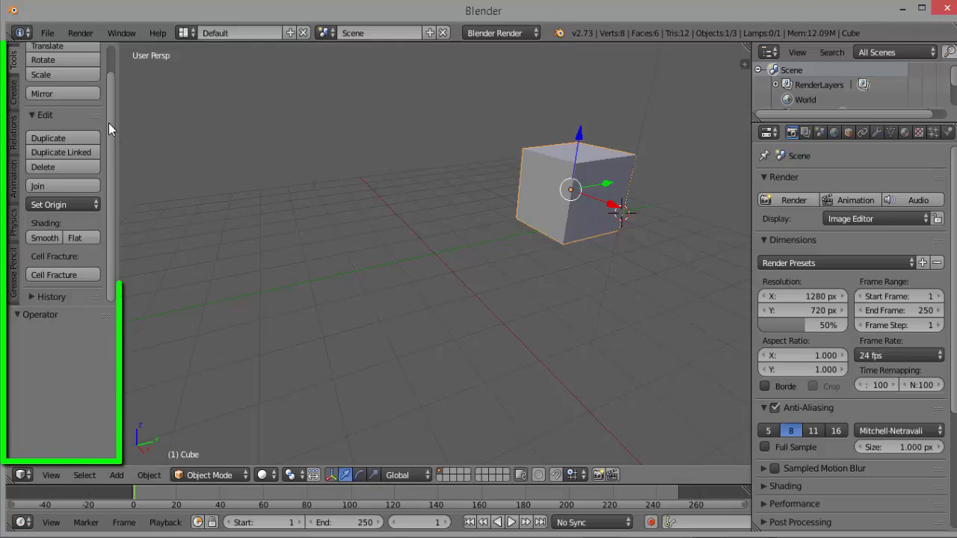
# - Open the Cell Fracture settings for the selected cube
pyautogui.scroll(2, 108, 122)
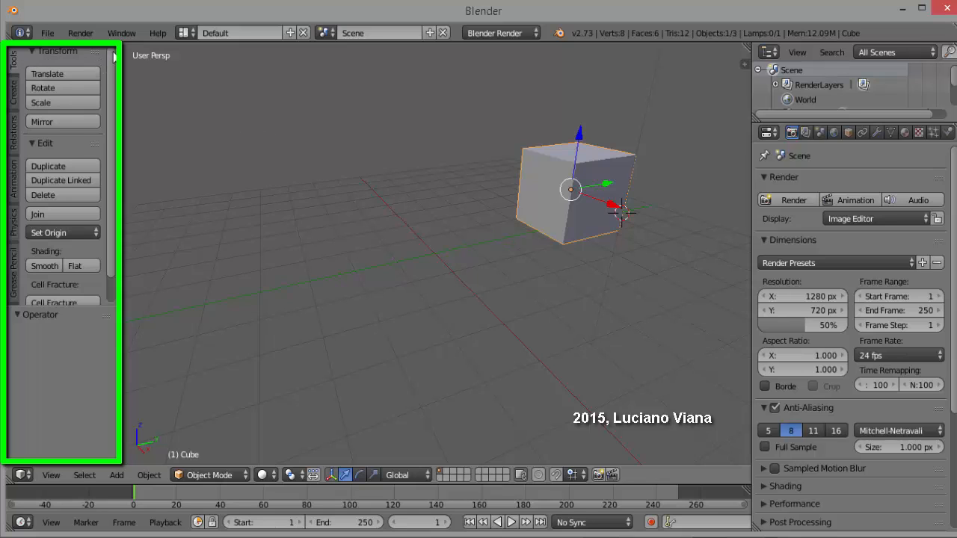
pyautogui.scroll(-2, 112, 97)
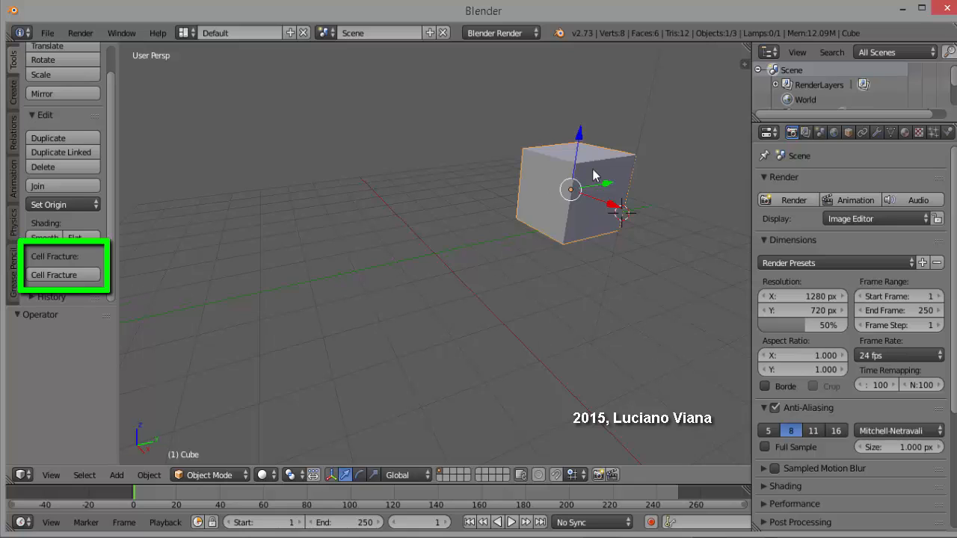
pyautogui.click(67, 275)
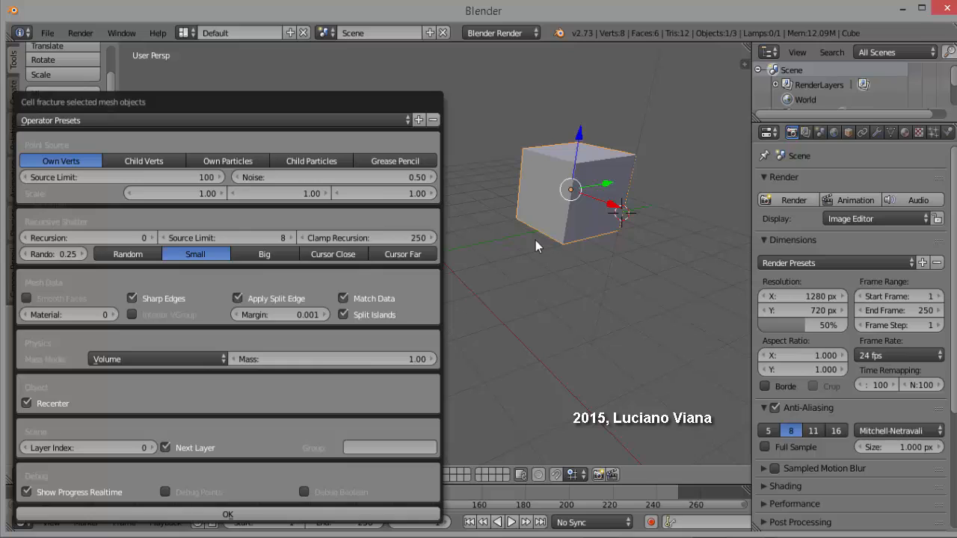
# - Try the Child Verts, Own Particles, Child Particles and Grease Pencil point sources, and return to Own Verts
pyautogui.click(144, 160)
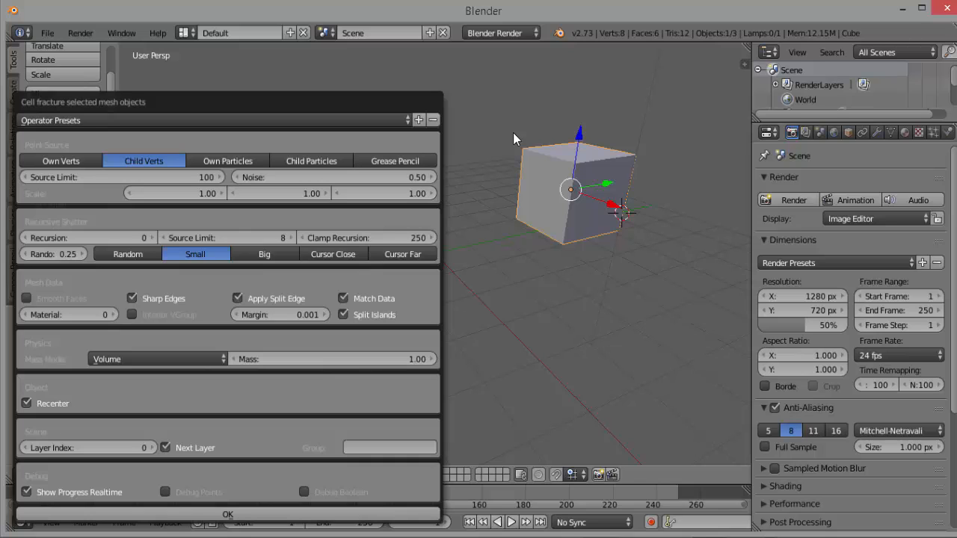
pyautogui.click(229, 162)
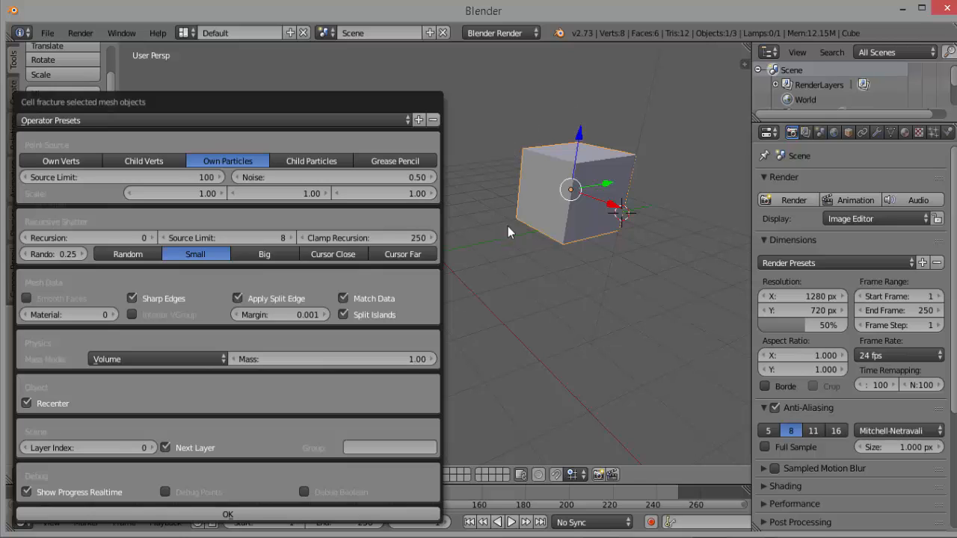
pyautogui.click(316, 163)
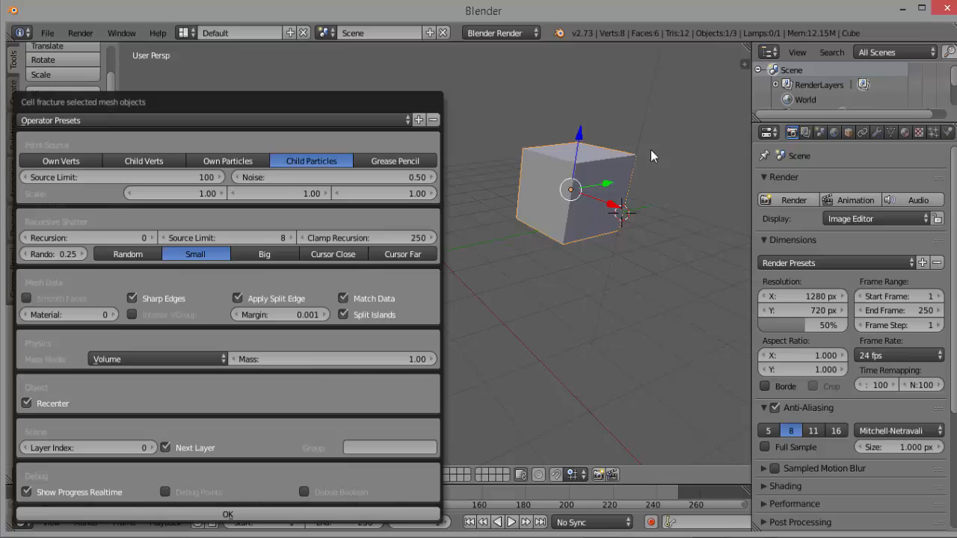
pyautogui.click(384, 161)
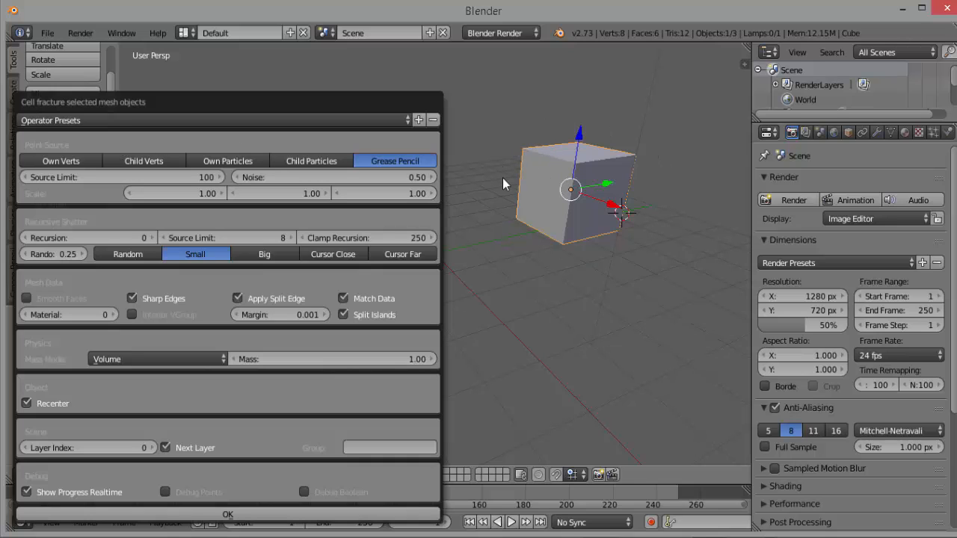
pyautogui.click(60, 159)
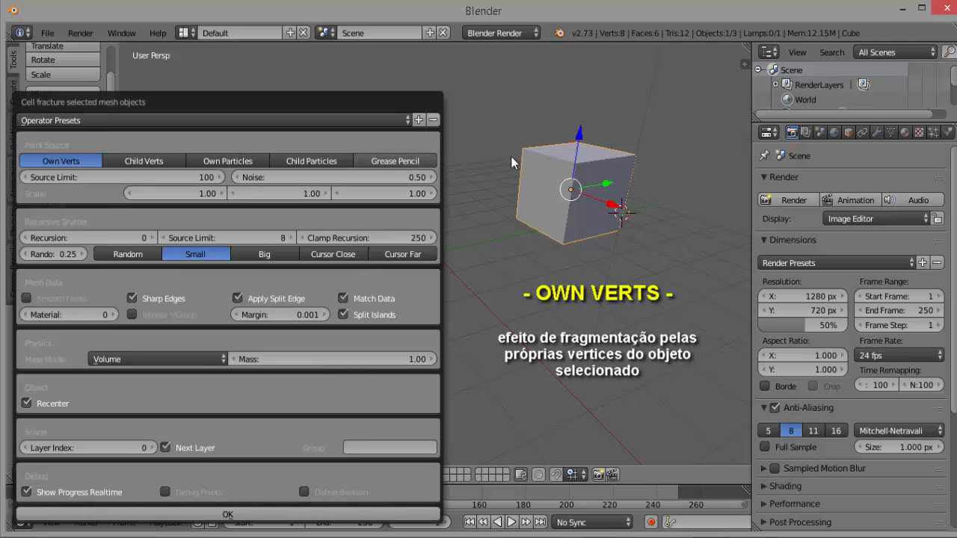
pyautogui.click(224, 160)
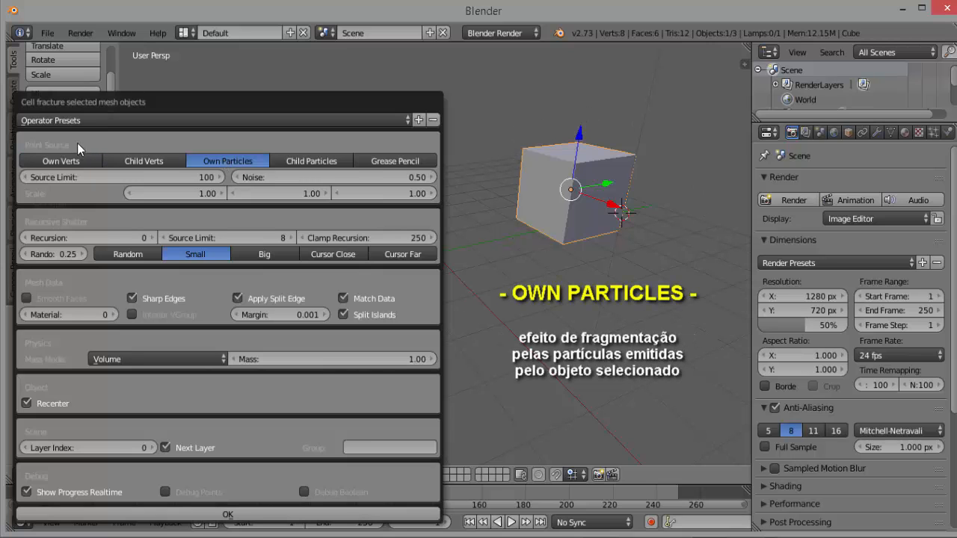
pyautogui.click(56, 162)
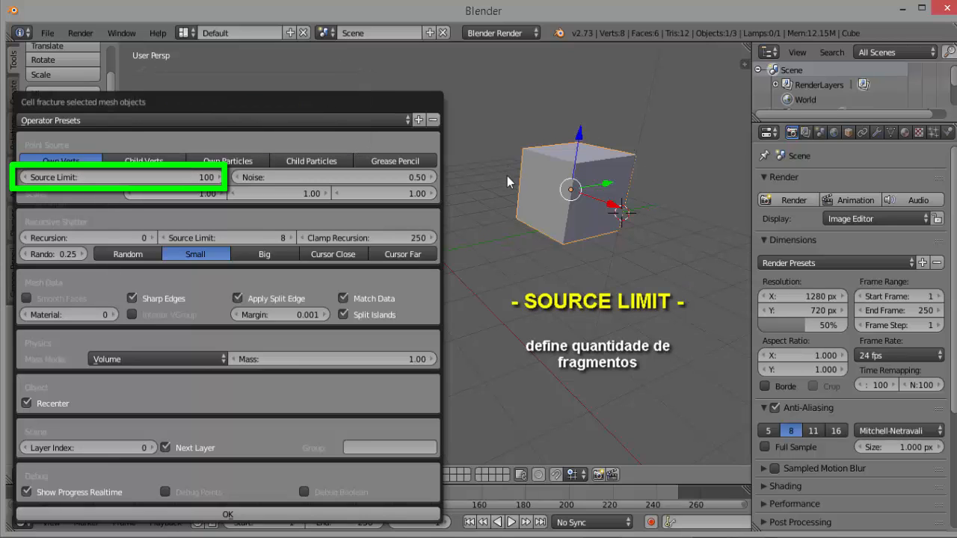
# - Fracture the cube from Own Verts with Source Limit 100 and Noise 0.00, and show the second layer containing the fragments
pyautogui.click(222, 513)
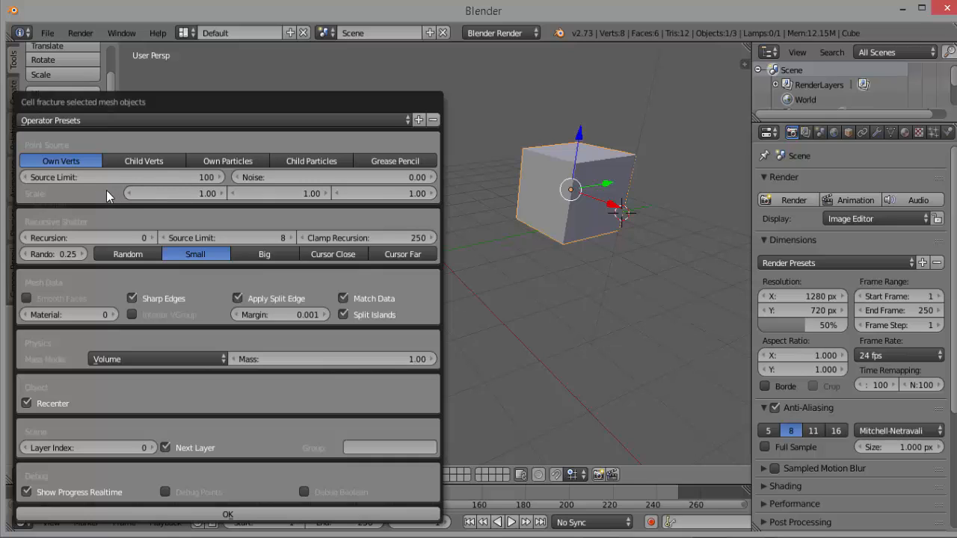
pyautogui.click(228, 516)
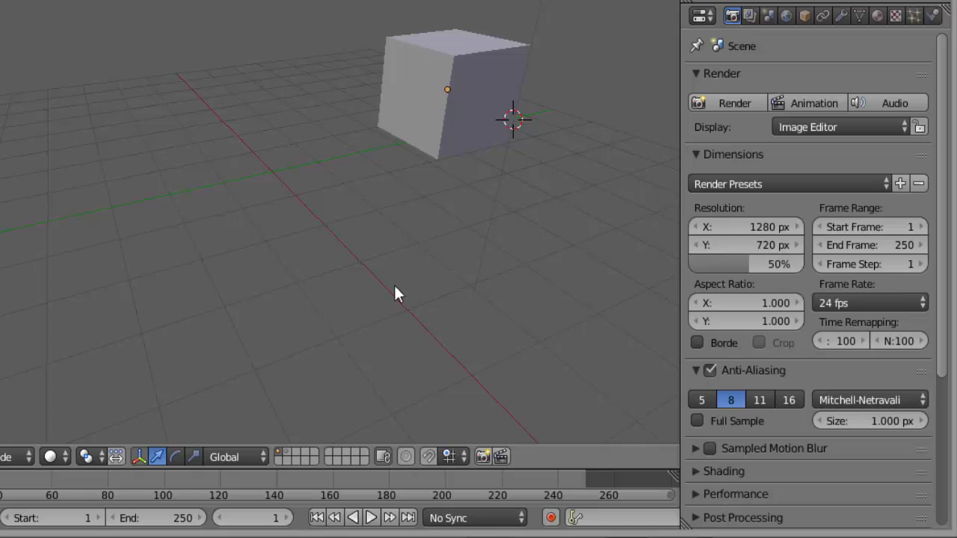
pyautogui.click(286, 452)
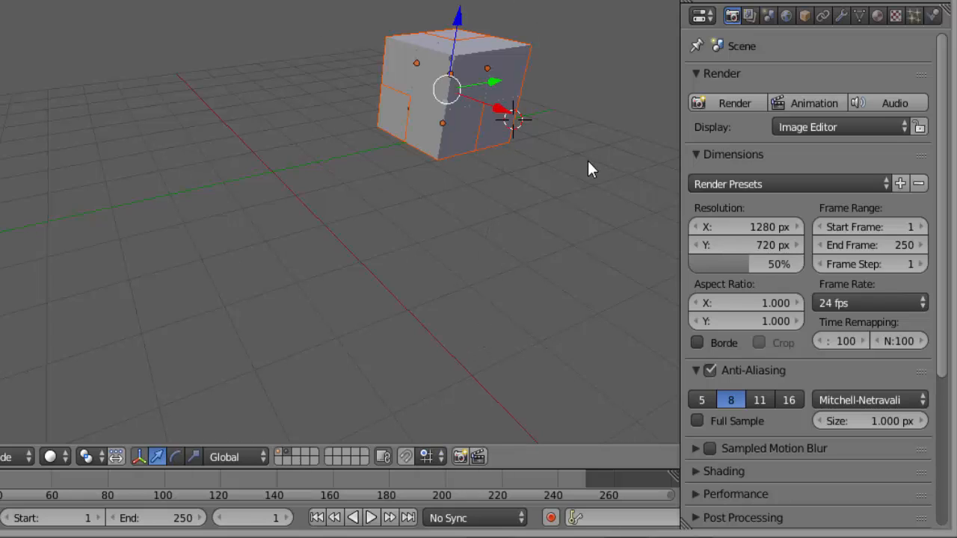
# - Spread the cube's fragments apart by moving them one at a time along single axes
pyautogui.rightClick(491, 89)
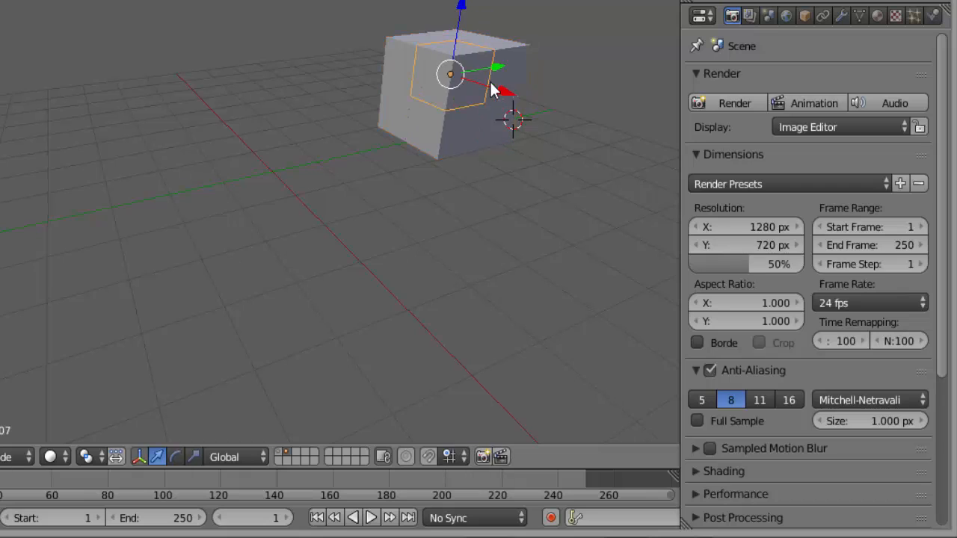
pyautogui.moveTo(496, 68); pyautogui.dragTo(421, 119)
pyautogui.rightClick(467, 141)
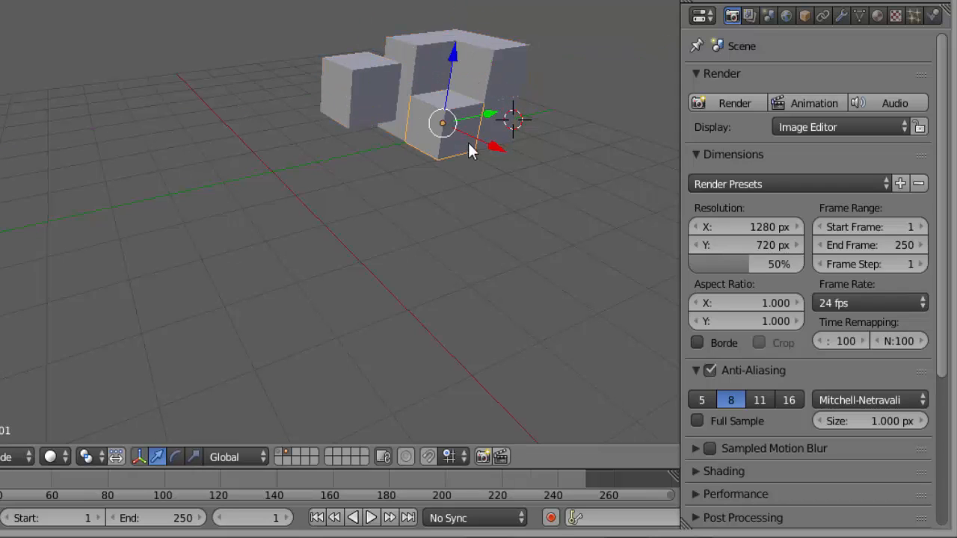
pyautogui.moveTo(500, 148); pyautogui.dragTo(505, 172)
pyautogui.rightClick(433, 115)
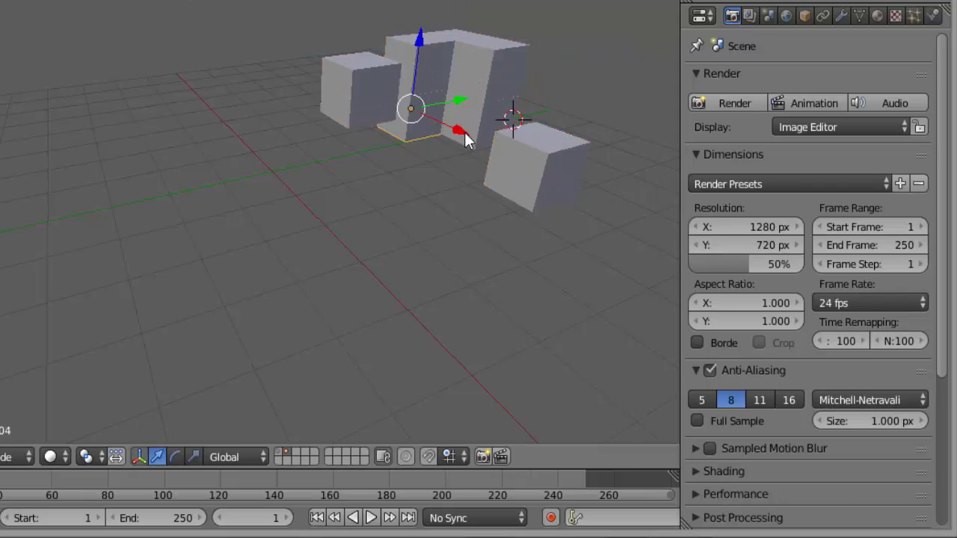
pyautogui.moveTo(464, 132); pyautogui.dragTo(416, 118)
pyautogui.rightClick(465, 130)
pyautogui.moveTo(525, 113); pyautogui.dragTo(318, 154)
pyautogui.rightClick(475, 111)
pyautogui.moveTo(489, 92); pyautogui.dragTo(589, 68)
pyautogui.rightClick(516, 68)
pyautogui.moveTo(498, 9); pyautogui.dragTo(509, 0)
pyautogui.rightClick(435, 60)
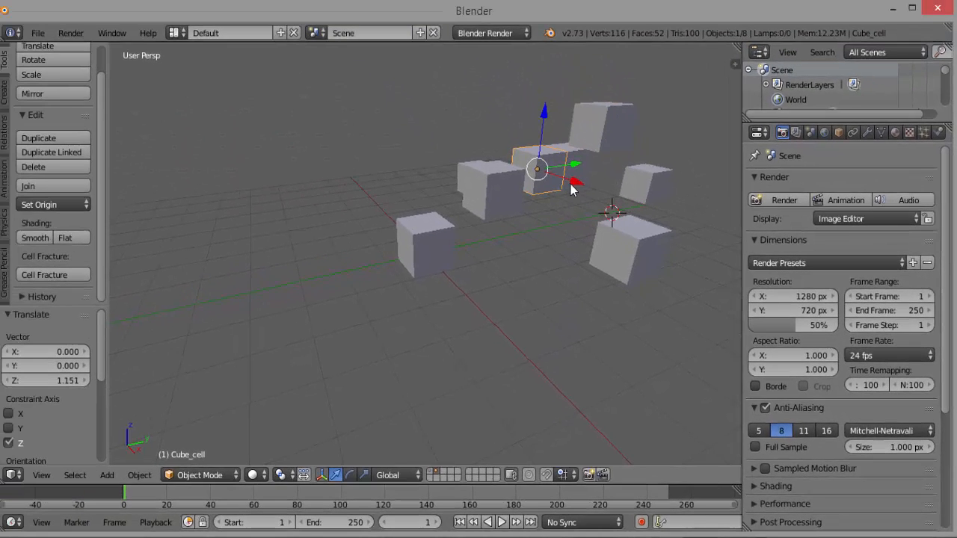
pyautogui.moveTo(572, 180); pyautogui.dragTo(542, 197)
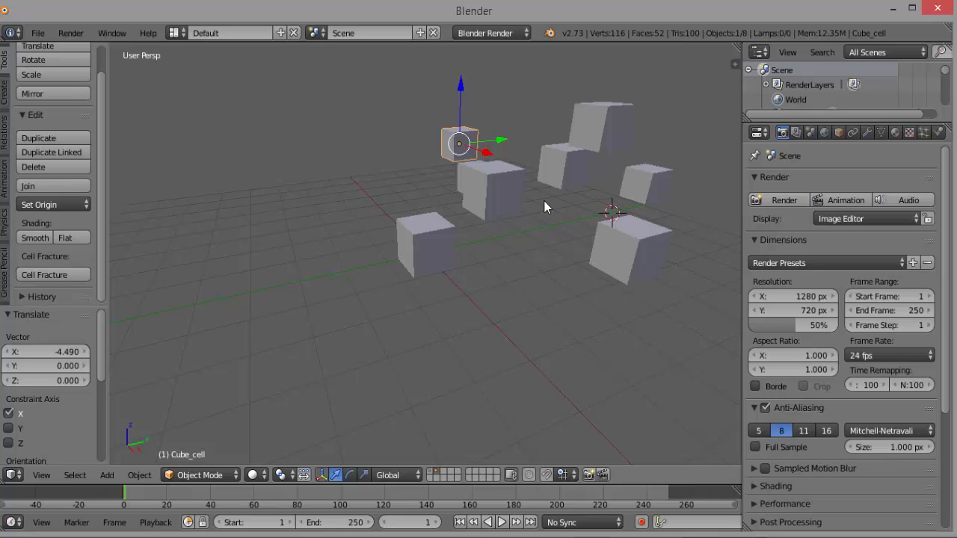
# - Fracture the original cube on the first layer again with Source Limit 2, and show the fragments on the second layer
pyautogui.press('1')
pyautogui.click(37, 275)
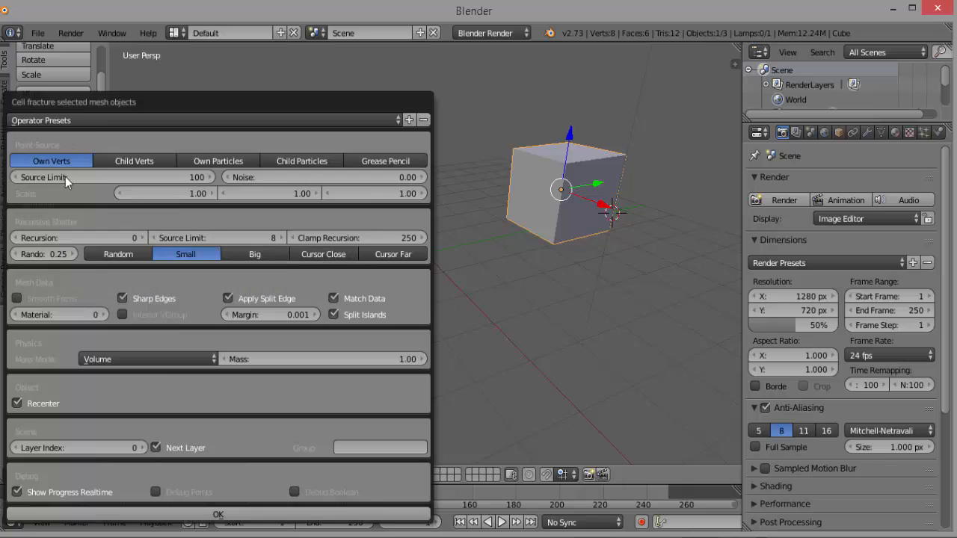
pyautogui.click(118, 176)
pyautogui.write('2')
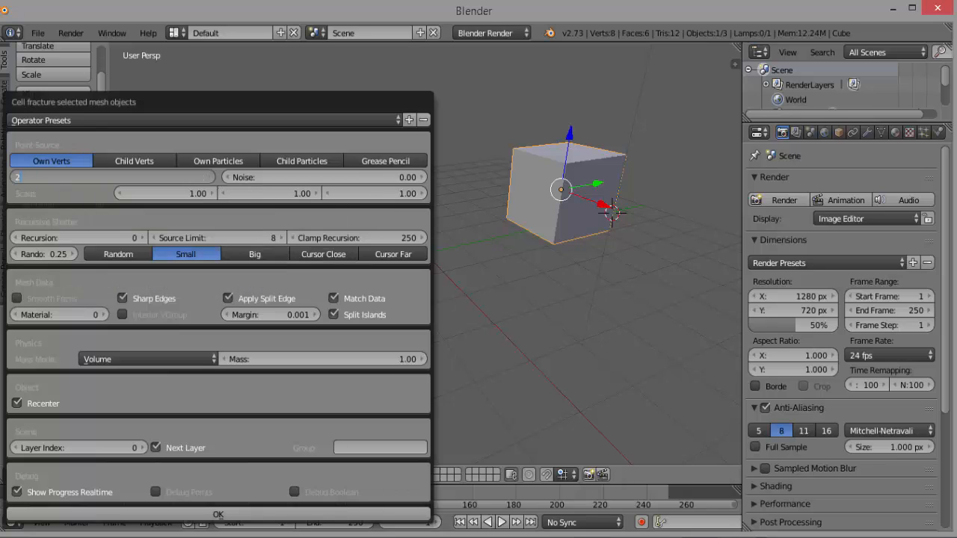
pyautogui.press('Return')
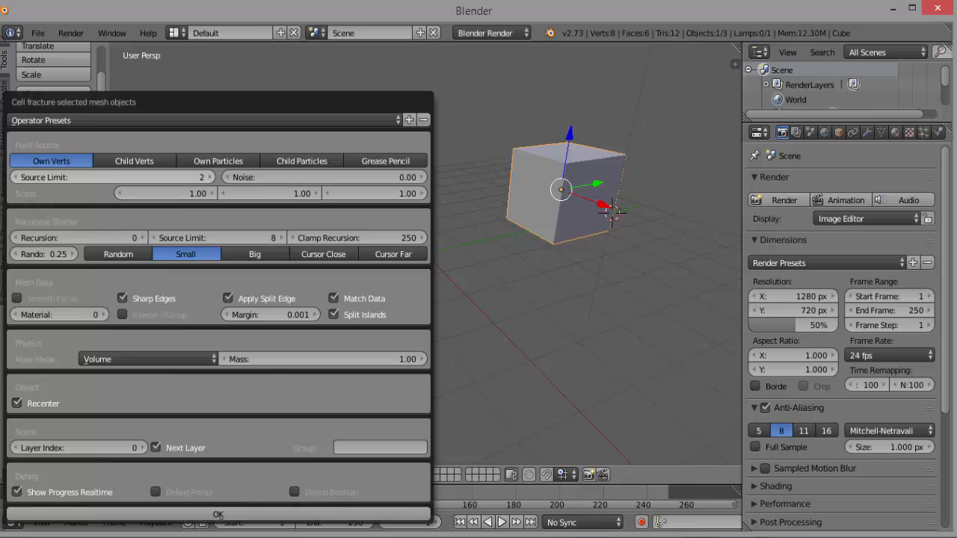
pyautogui.click(217, 514)
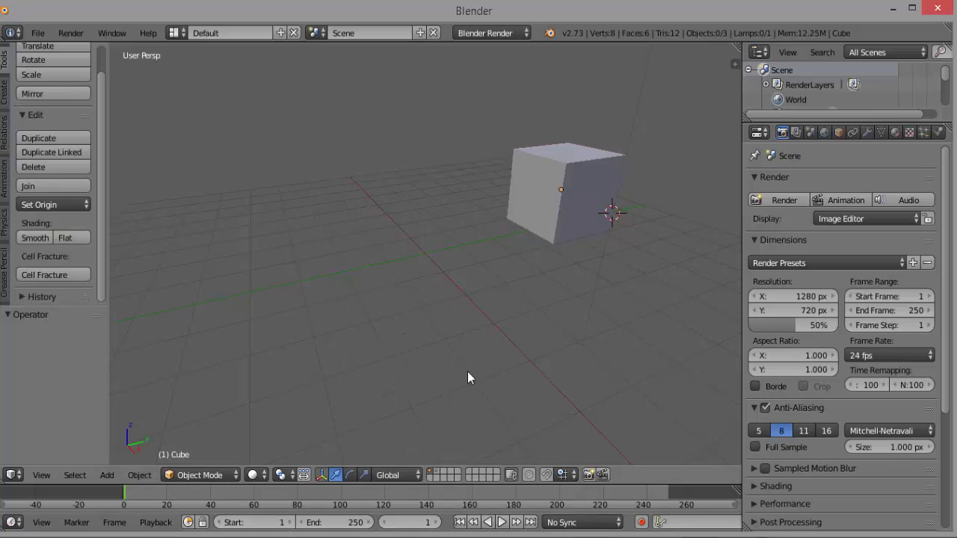
pyautogui.click(436, 473)
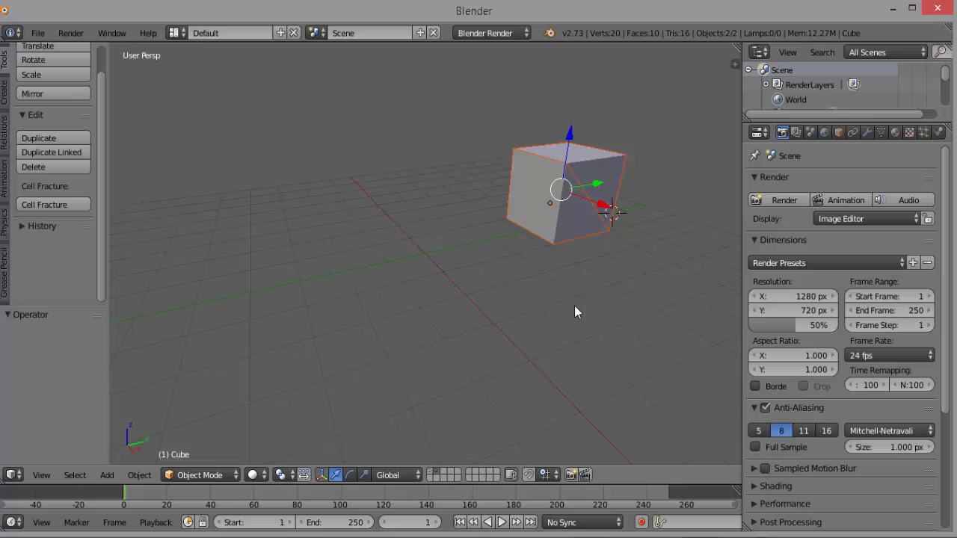
# - Move the lower wedge-shaped fragment about -2.35 along the Y axis and the upper fragment about -0.06 along Y
pyautogui.rightClick(568, 226)
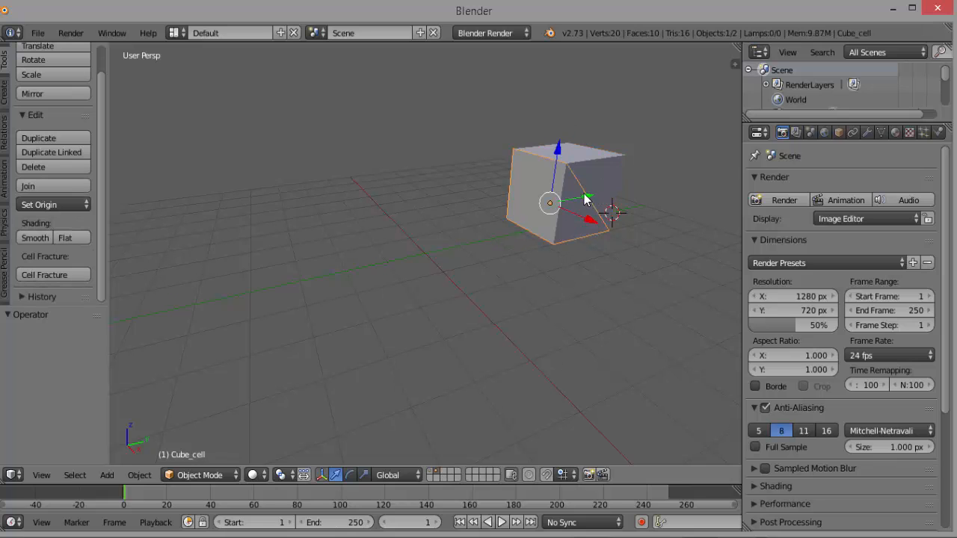
pyautogui.press('g')
pyautogui.press('y')
pyautogui.click(531, 197)
pyautogui.rightClick(583, 175)
pyautogui.press('g')
pyautogui.press('y')
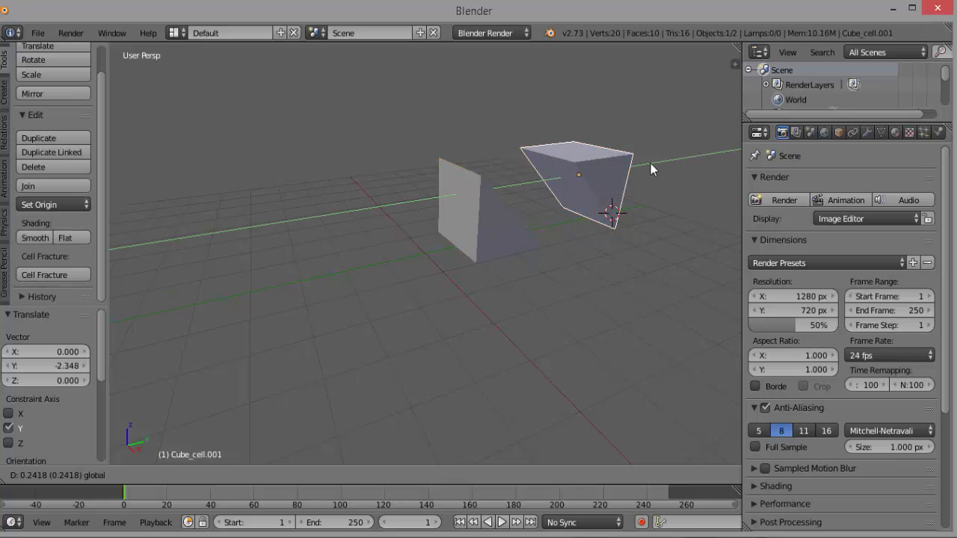
pyautogui.click(607, 166)
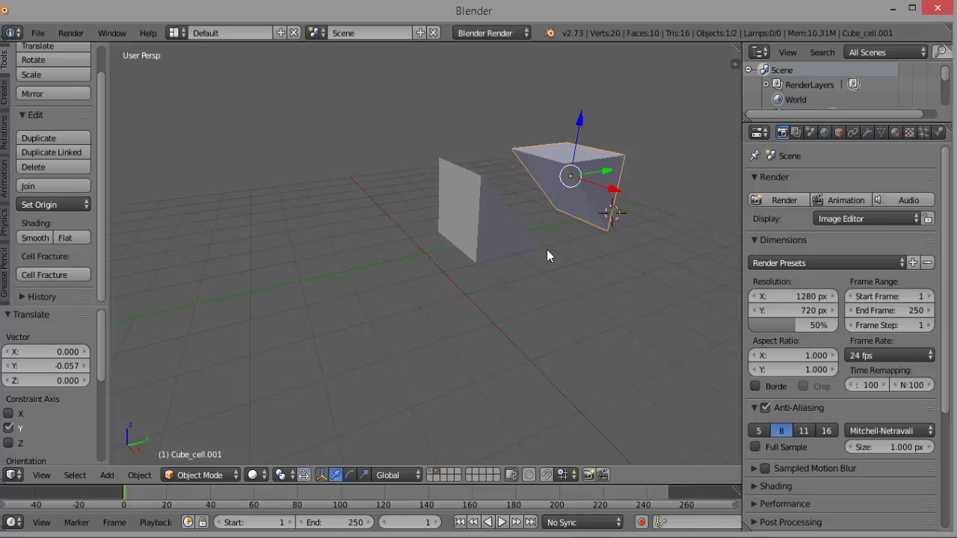
# - Return to the original cube on the first layer and set the Cell Fracture Source Limit to 100
pyautogui.press('1')
pyautogui.click(42, 275)
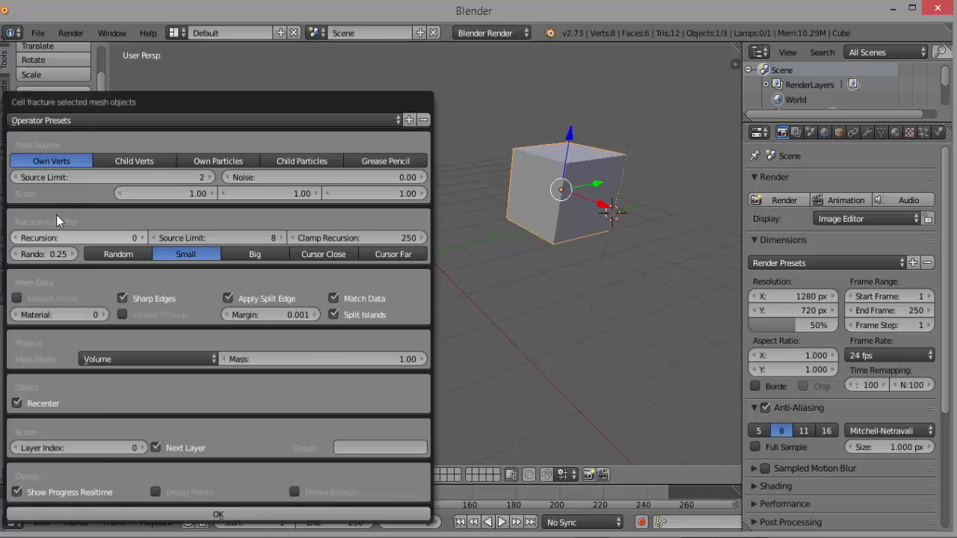
pyautogui.click(65, 177)
pyautogui.write('100')
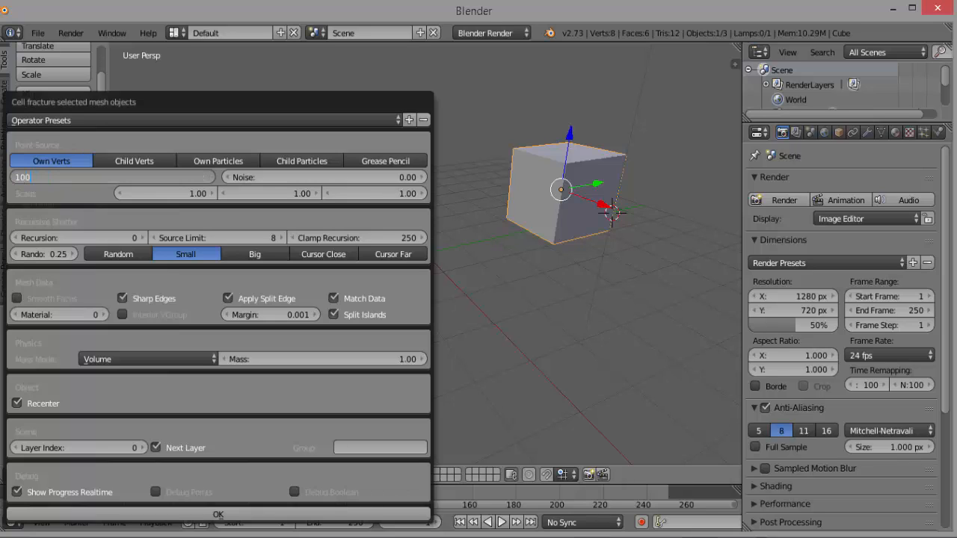
pyautogui.press('Return')
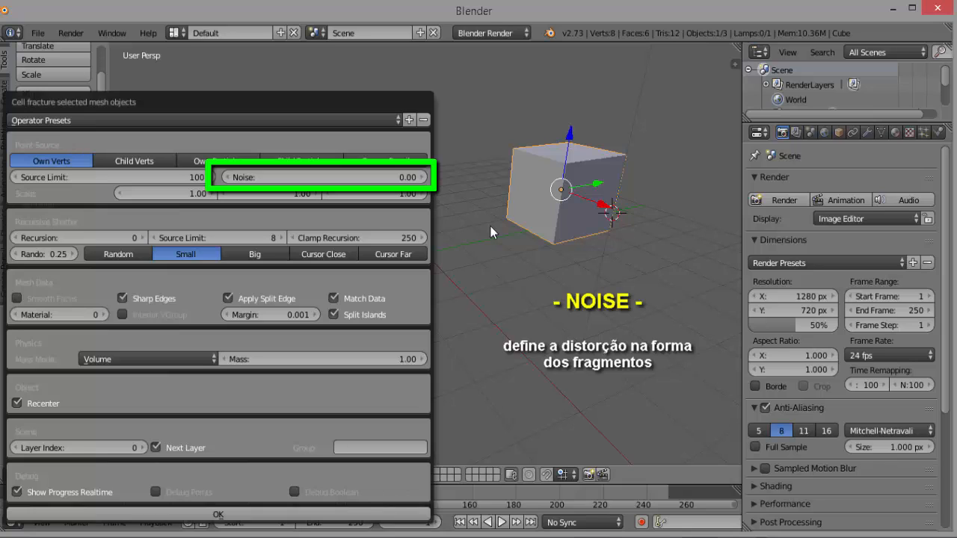
# - Set the Cell Fracture Noise to 0.50 and fracture the cube
pyautogui.click(398, 179)
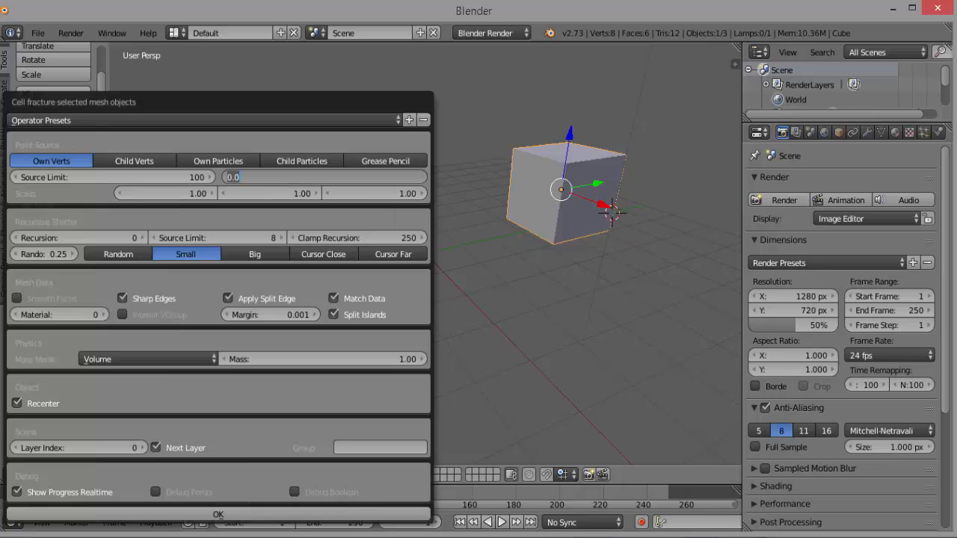
pyautogui.press('BackSpace')
pyautogui.press('BackSpace')
pyautogui.write('.5')
pyautogui.press('Return')
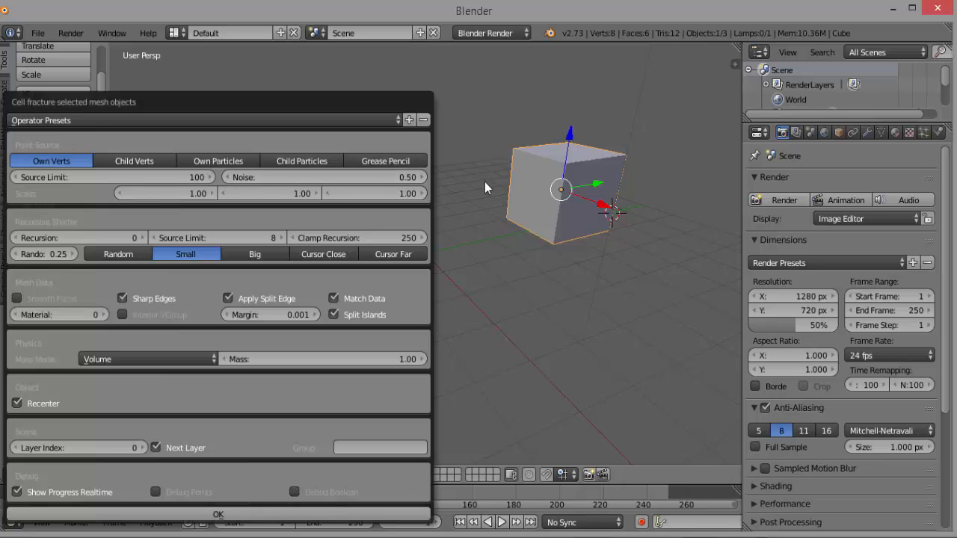
pyautogui.click(215, 515)
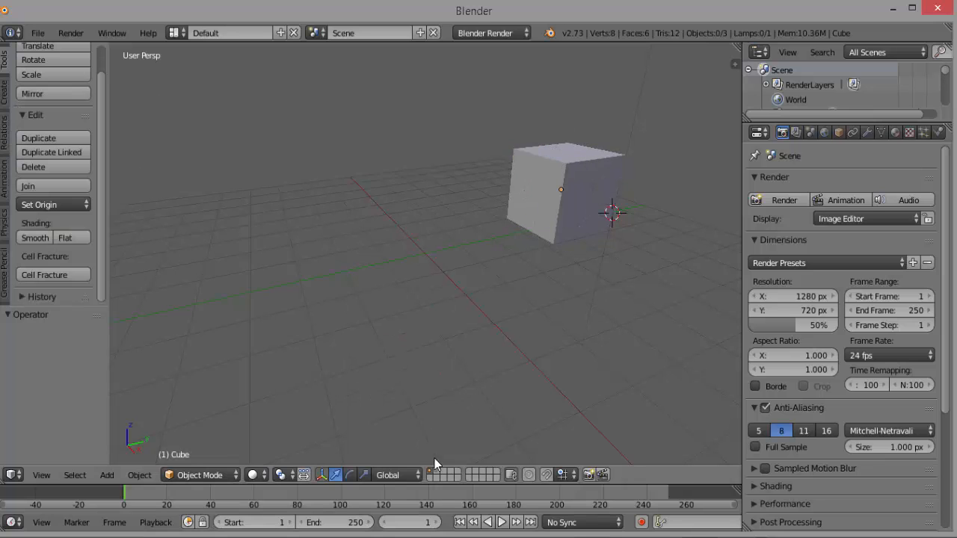
# - On the second layer, move the cube's upper edge fragment about -2.77 and the lower one about -4.62 along Y
pyautogui.rightClick(557, 175)
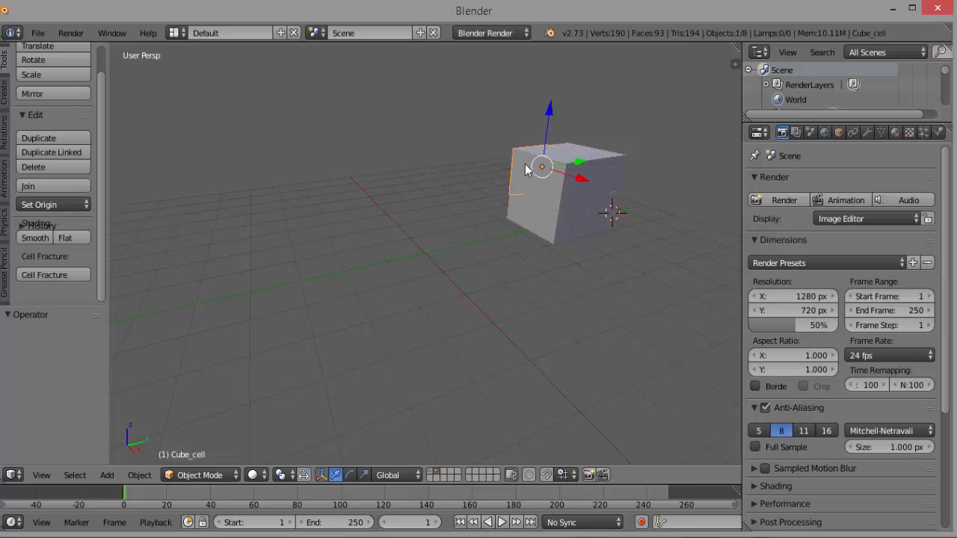
pyautogui.press('g')
pyautogui.press('y')
pyautogui.click(516, 196)
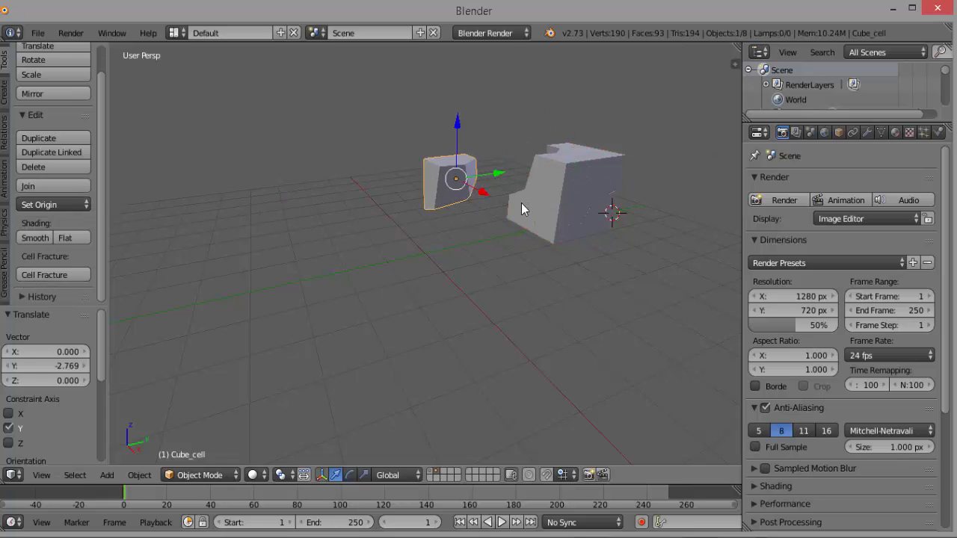
pyautogui.rightClick(524, 206)
pyautogui.press('g')
pyautogui.press('y')
pyautogui.click(429, 233)
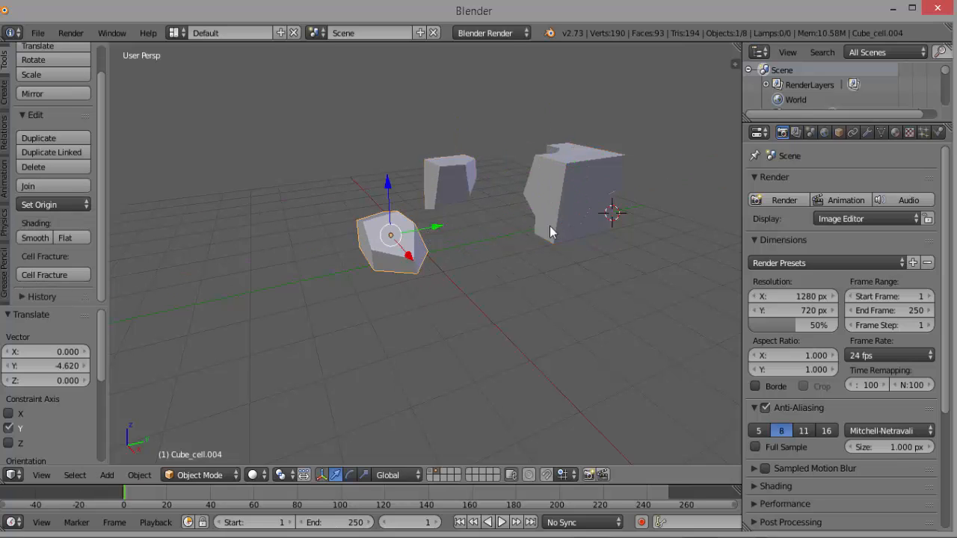
# - Move the large front corner fragment along negative Y and the small lower fragment about 1.89 along X
pyautogui.rightClick(549, 225)
pyautogui.press('g')
pyautogui.press('y')
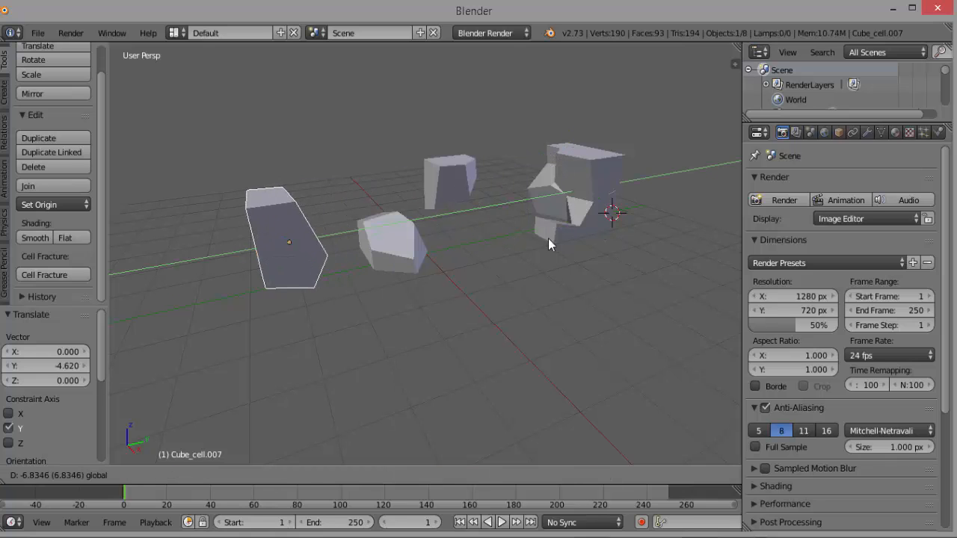
pyautogui.click(548, 238)
pyautogui.rightClick(561, 226)
pyautogui.press('g')
pyautogui.press('y')
pyautogui.click(668, 294)
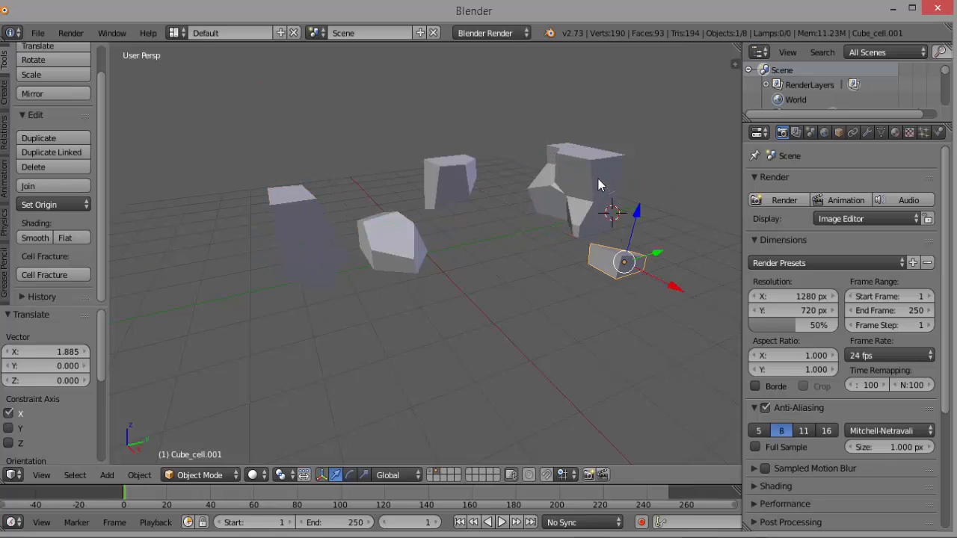
# - Raise the large upper fragment about 1.65 along Z, then move the small upper and middle fragments about -2.87 and -1.11 along X
pyautogui.rightClick(598, 179)
pyautogui.press('g')
pyautogui.press('z')
pyautogui.click(611, 121)
pyautogui.rightClick(606, 181)
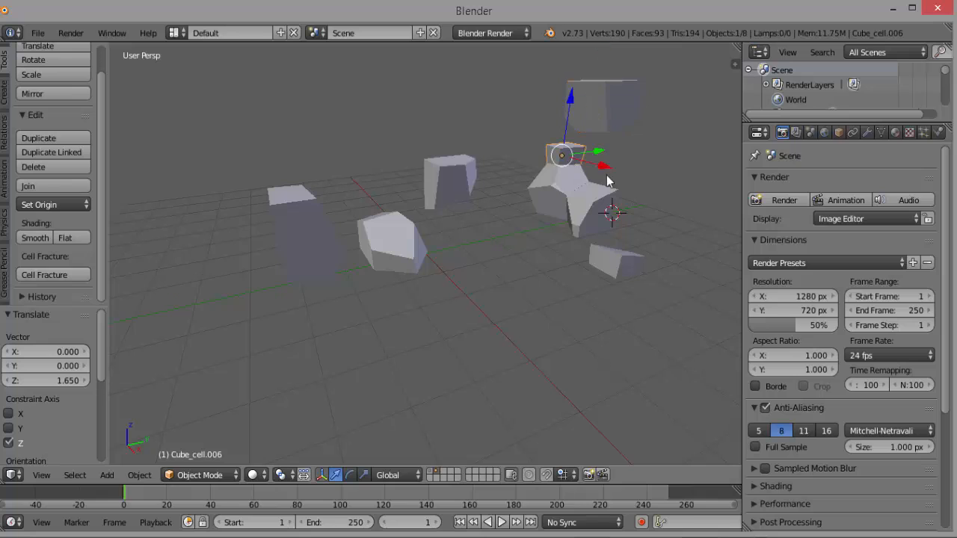
pyautogui.press('g')
pyautogui.press('x')
pyautogui.click(527, 155)
pyautogui.rightClick(557, 185)
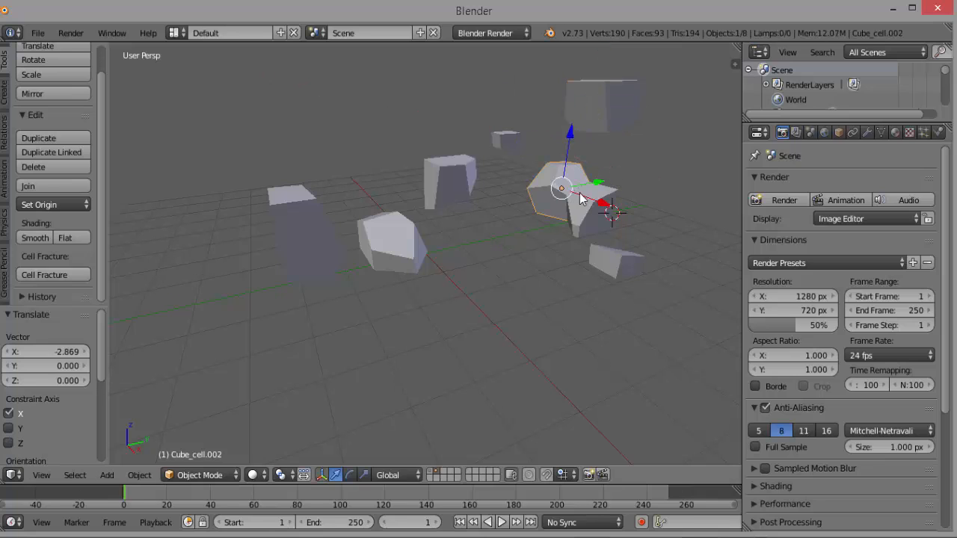
pyautogui.press('g')
pyautogui.press('x')
pyautogui.click(572, 200)
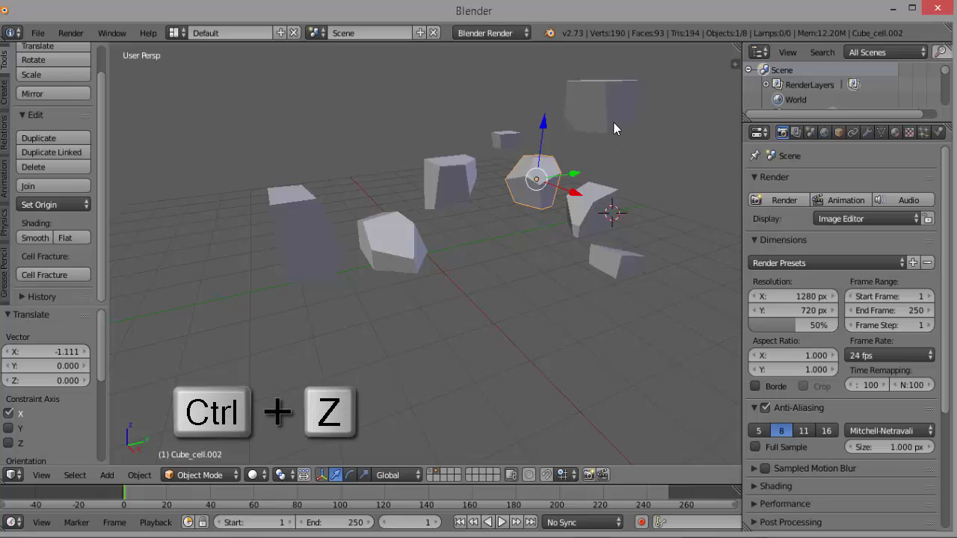
# - Undo the fragment moves and go back to the intact cube on the first layer
pyautogui.hotkey('ctrl', 'z')
pyautogui.hotkey('ctrl', 'z')
pyautogui.hotkey('ctrl', 'z')
pyautogui.hotkey('ctrl', 'z')
pyautogui.hotkey('ctrl', 'z')
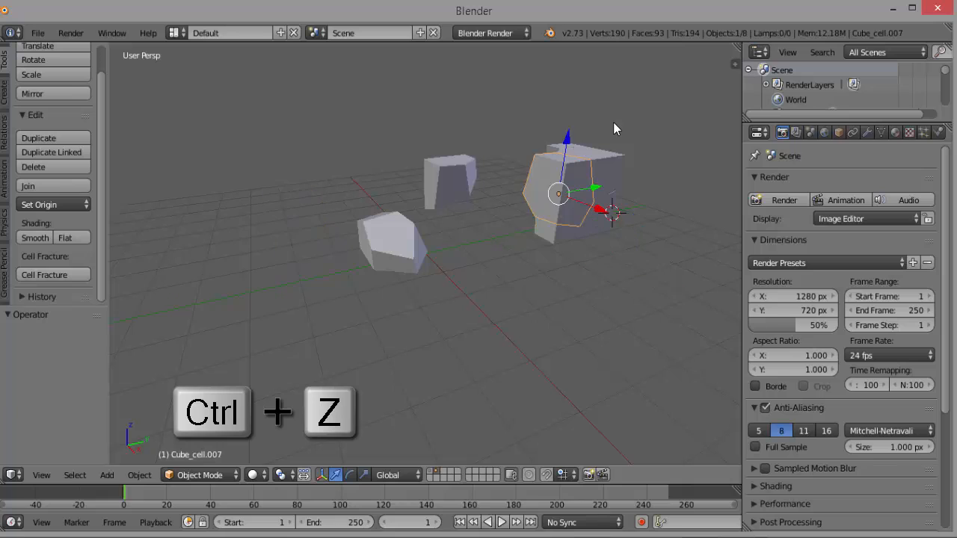
pyautogui.hotkey('ctrl', 'z')
pyautogui.hotkey('ctrl', 'z')
pyautogui.hotkey('ctrl', 'z')
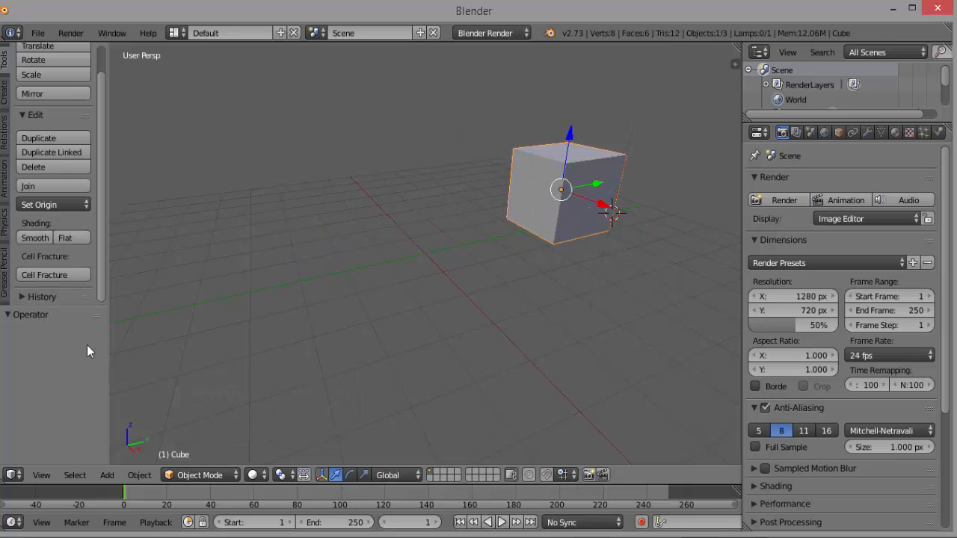
# - Reopen the Cell Fracture settings for the cube and set Noise to 0
pyautogui.click(53, 276)
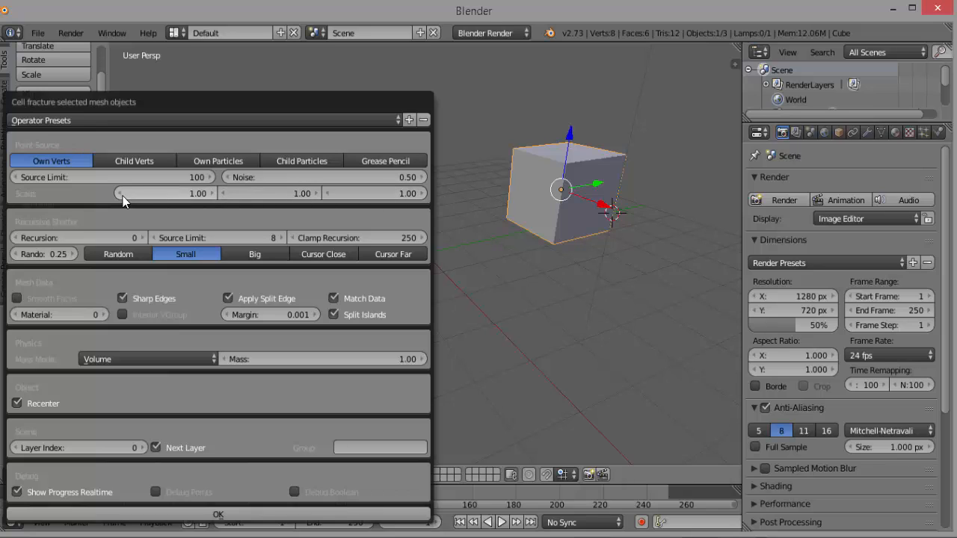
pyautogui.click(381, 176)
pyautogui.write('0')
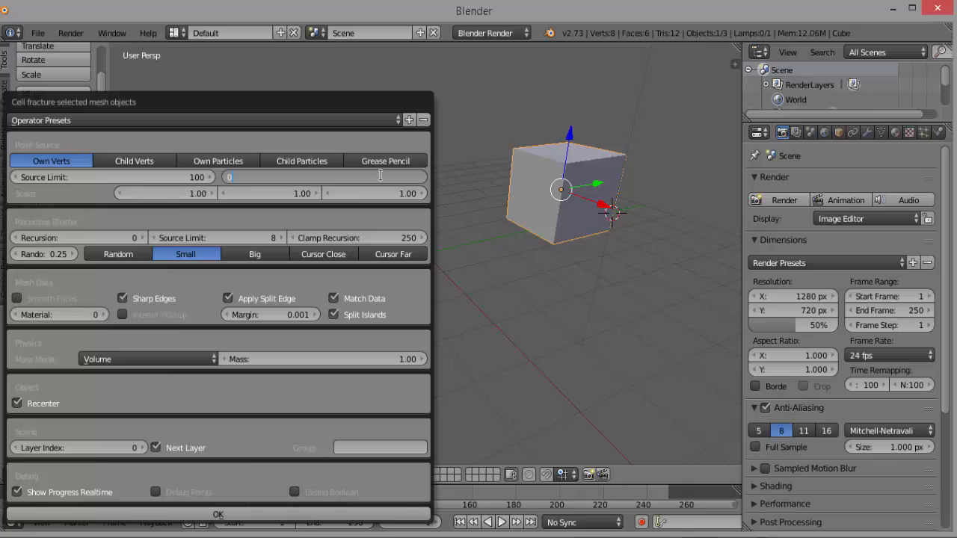
pyautogui.press('Return')
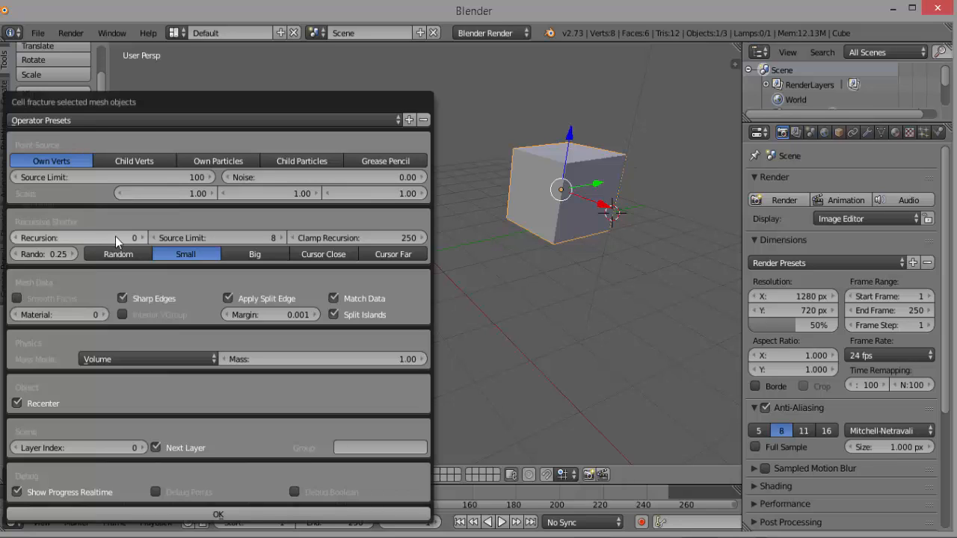
# - Fracture the cube with Recursion set to 1 and display the fragments in wireframe
pyautogui.click(141, 237)
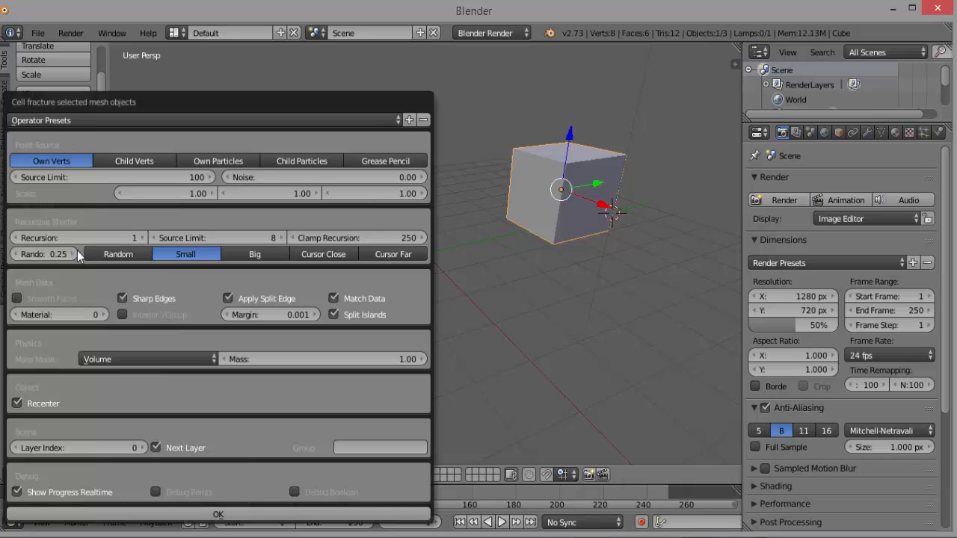
pyautogui.click(216, 513)
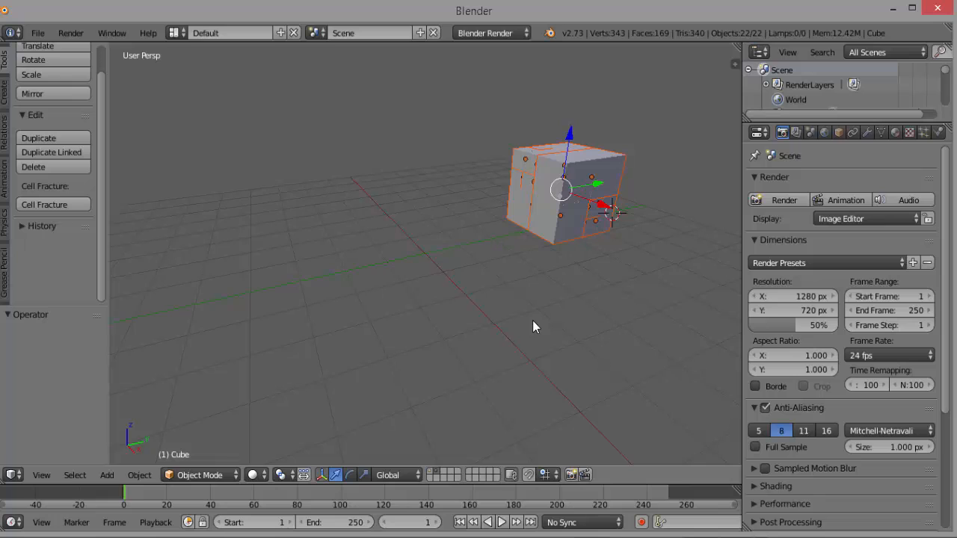
pyautogui.press('z')
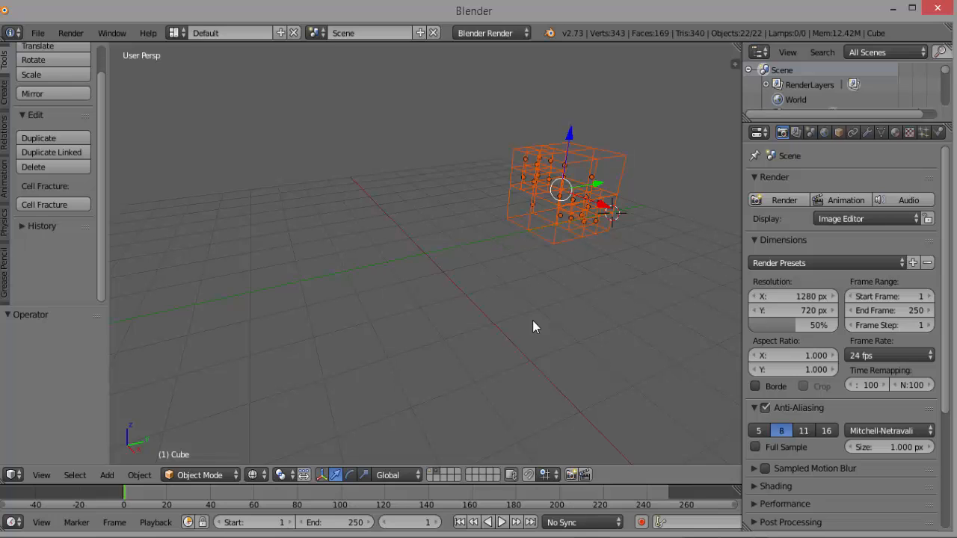
# - Move two undivided lower fragments out of the cube along Y, by about -2.70 and -5.41
pyautogui.rightClick(522, 219)
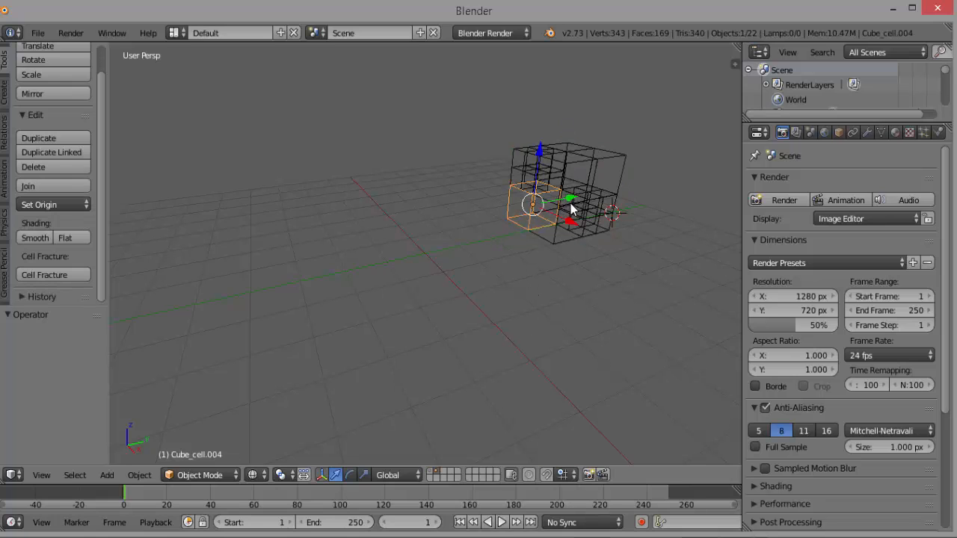
pyautogui.press('g')
pyautogui.press('y')
pyautogui.click(492, 215)
pyautogui.rightClick(568, 217)
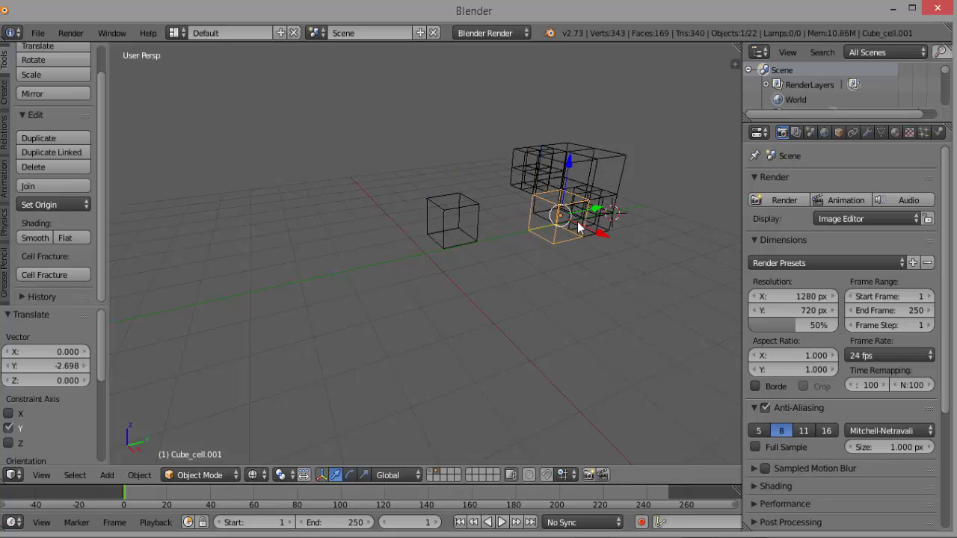
pyautogui.press('g')
pyautogui.press('y')
pyautogui.click(403, 246)
# - Move one undivided upper fragment about 2.69 along X and the neighbouring upper fragment about -6.37 along Y
pyautogui.rightClick(620, 173)
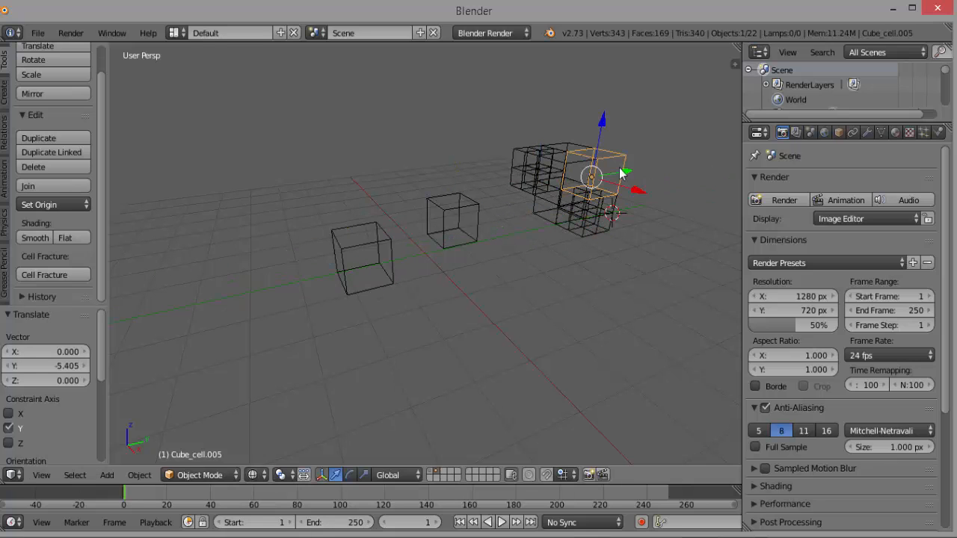
pyautogui.press('g')
pyautogui.press('x')
pyautogui.click(726, 245)
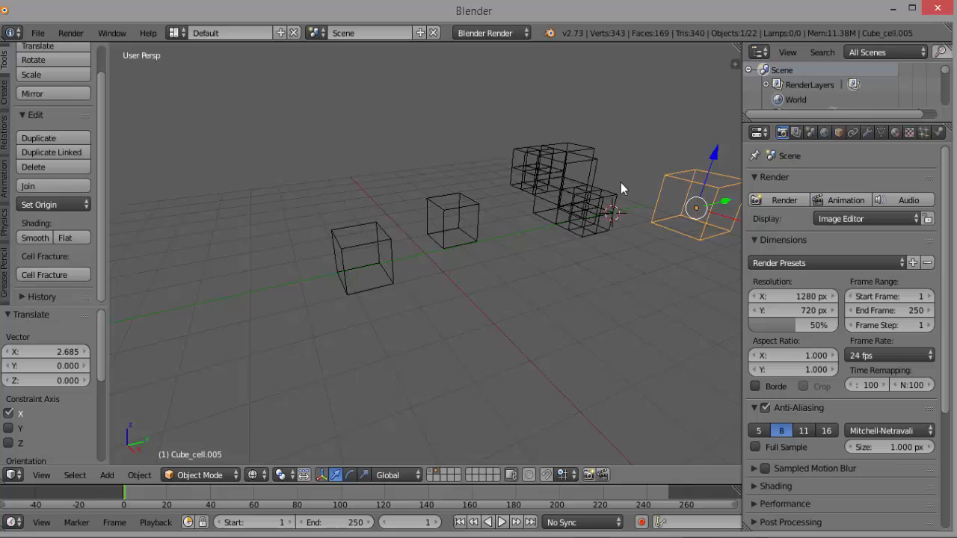
pyautogui.rightClick(586, 166)
pyautogui.press('g')
pyautogui.press('y')
pyautogui.click(306, 193)
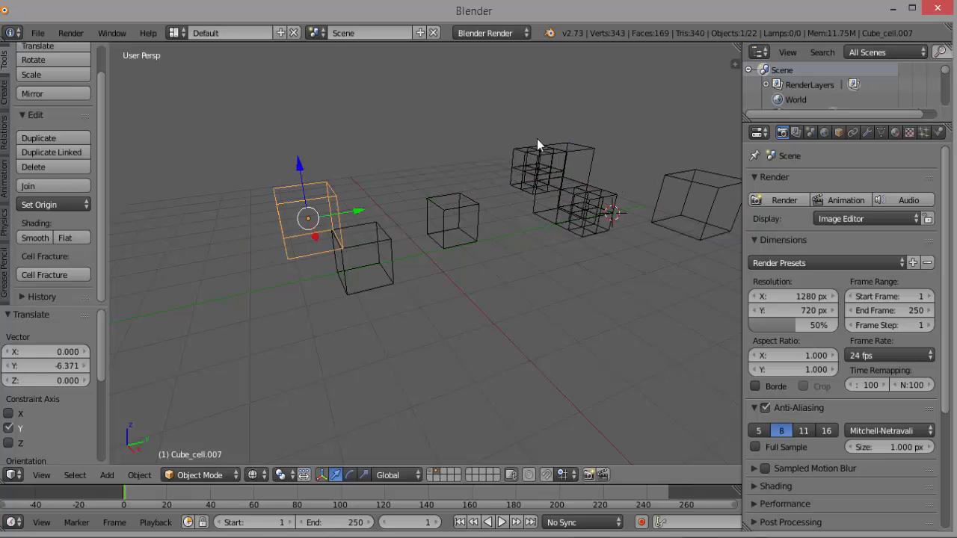
# - Move the last undivided upper fragment about 3.88 and the last undivided lower one about -9.96 along Y
pyautogui.rightClick(587, 159)
pyautogui.press('g')
pyautogui.press('y')
pyautogui.click(695, 145)
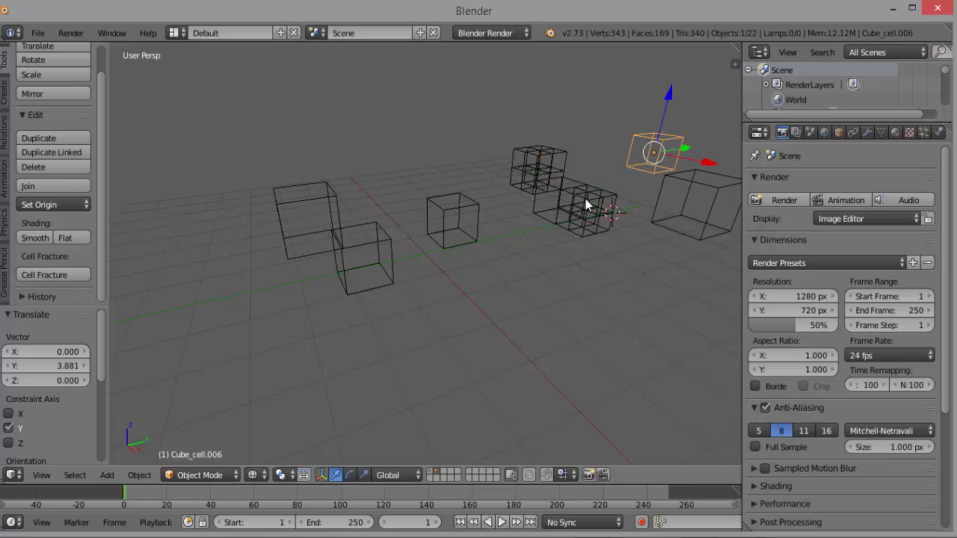
pyautogui.rightClick(589, 200)
pyautogui.press('g')
pyautogui.press('y')
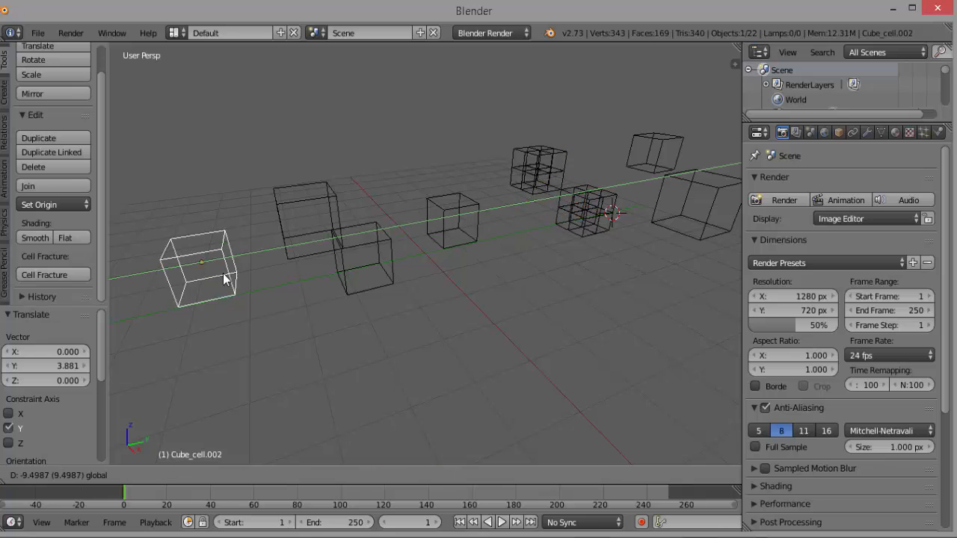
pyautogui.click(452, 241)
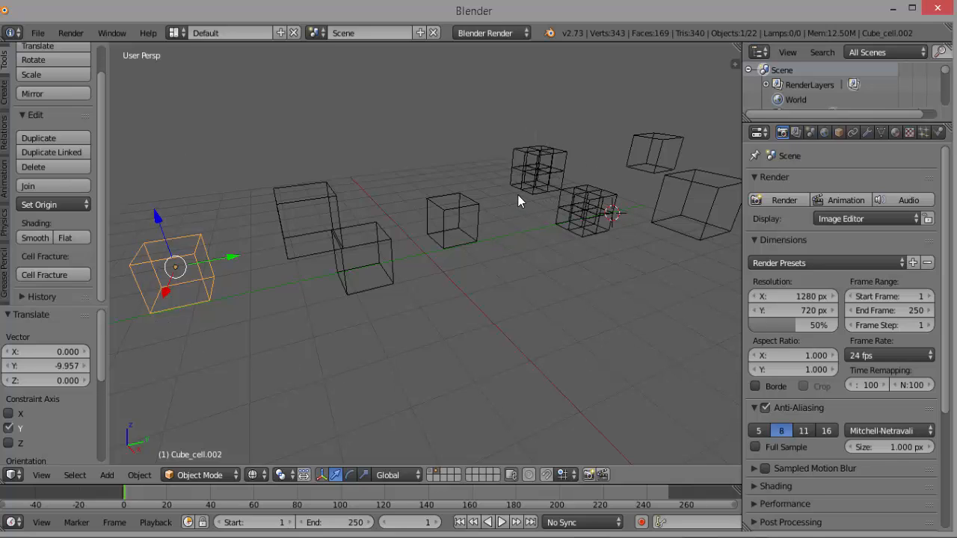
# - Undo the recursive fracture and the fragment moves to restore the intact cube
pyautogui.click(66, 276)
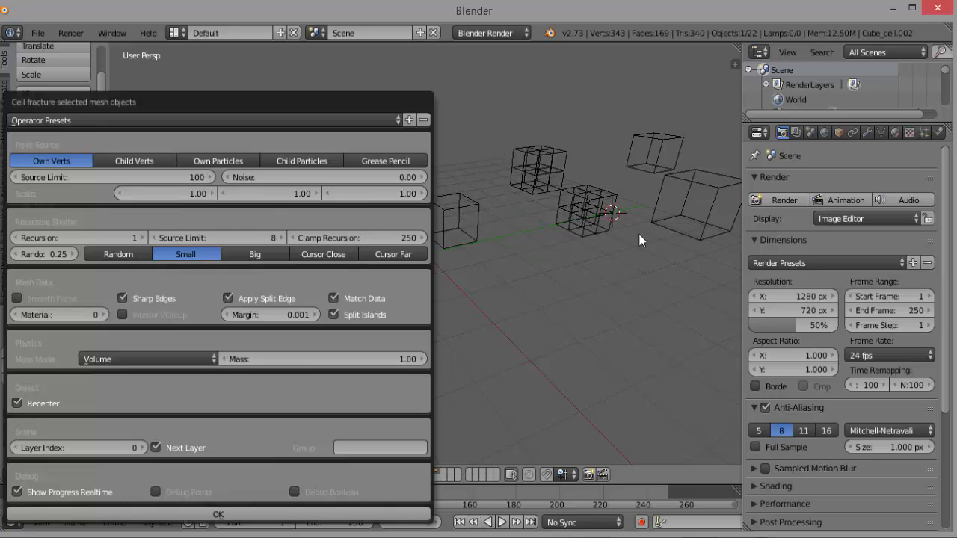
pyautogui.hotkey('ctrl', 'z')
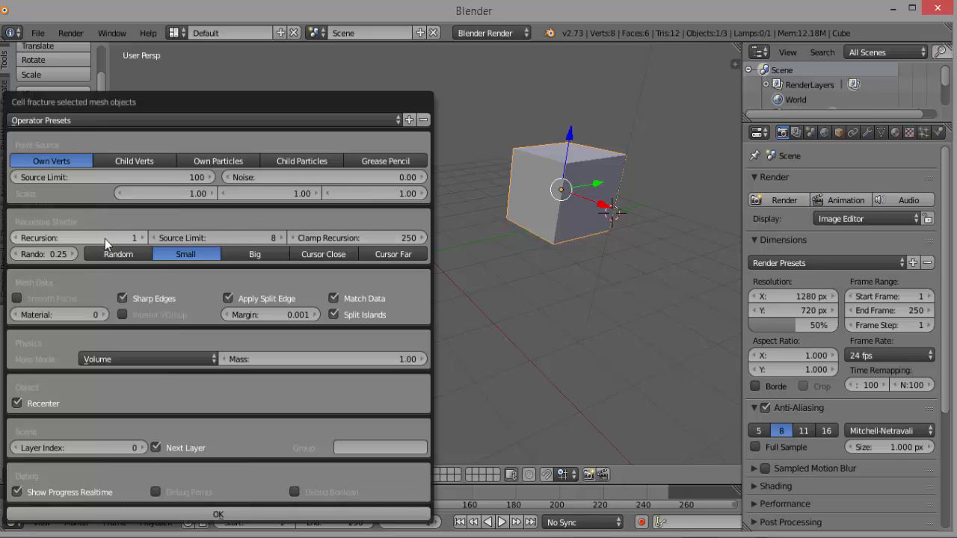
# - Set Recursion to 0, try the Random option for Recursive Shatter, and switch back to Small
pyautogui.click(17, 238)
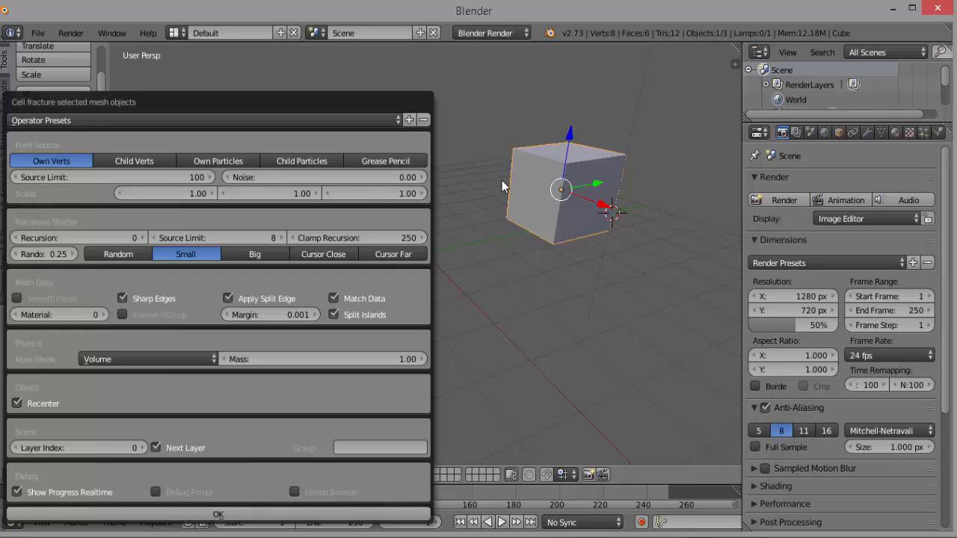
pyautogui.click(124, 255)
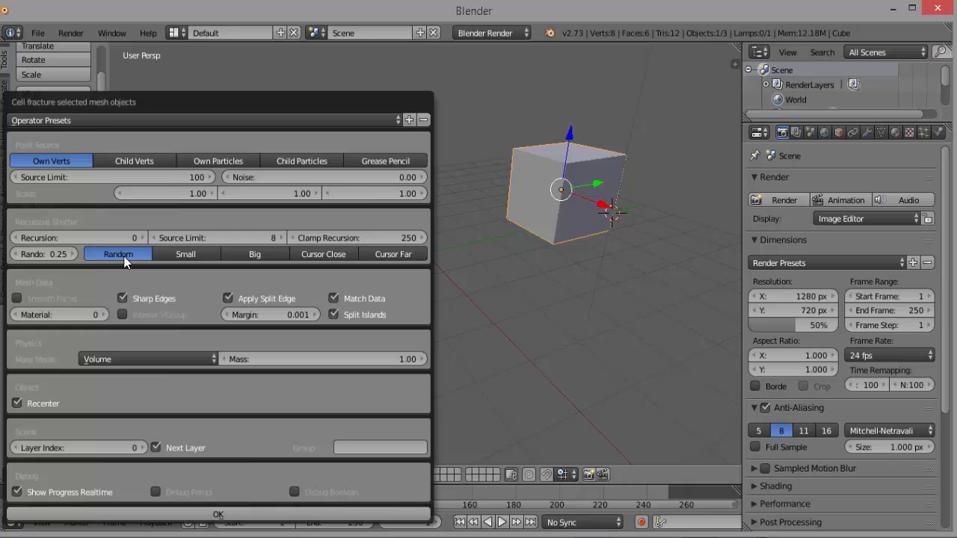
pyautogui.click(191, 253)
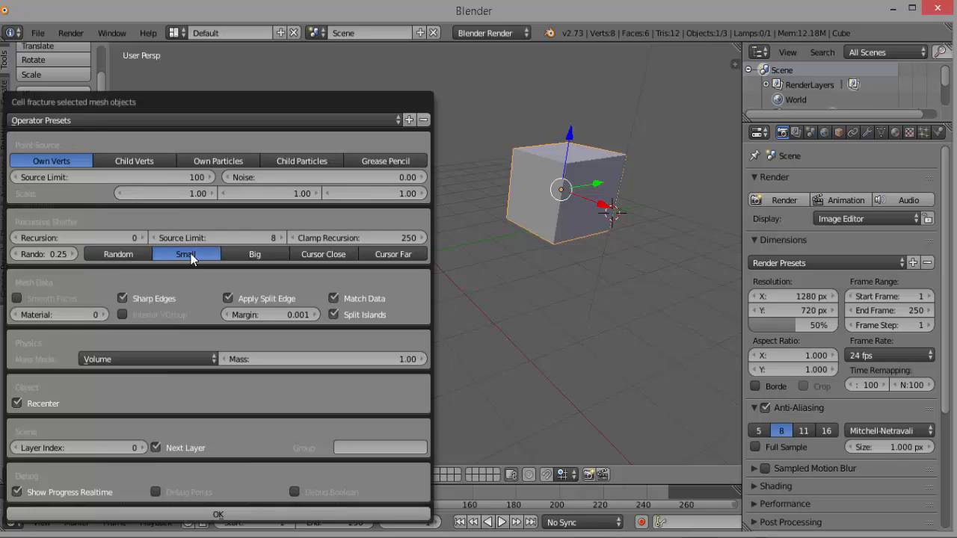
# - Try the Big, Cursor Close and Cursor Far options for Recursive Shatter, return to Small, and toggle Smooth Faces on and off
pyautogui.click(262, 254)
pyautogui.click(327, 256)
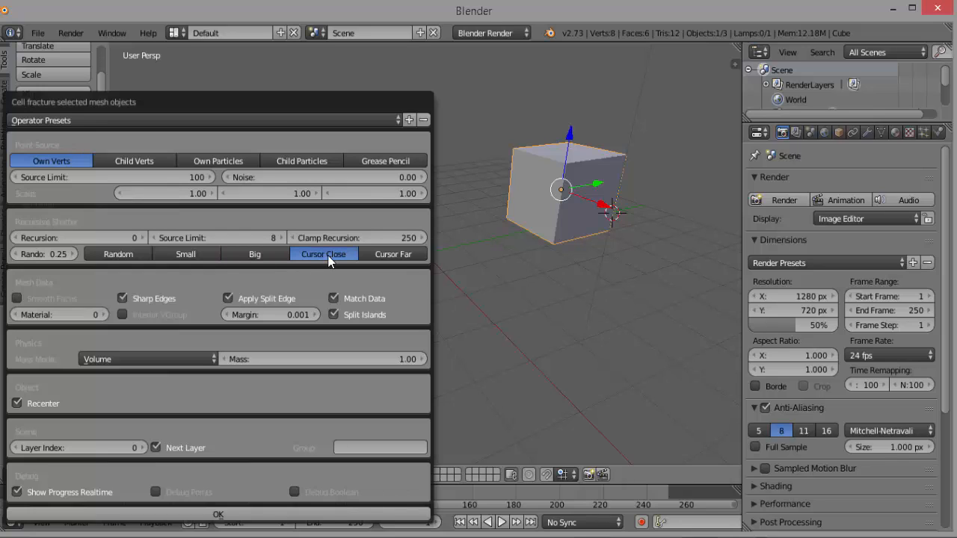
pyautogui.click(398, 255)
pyautogui.click(185, 255)
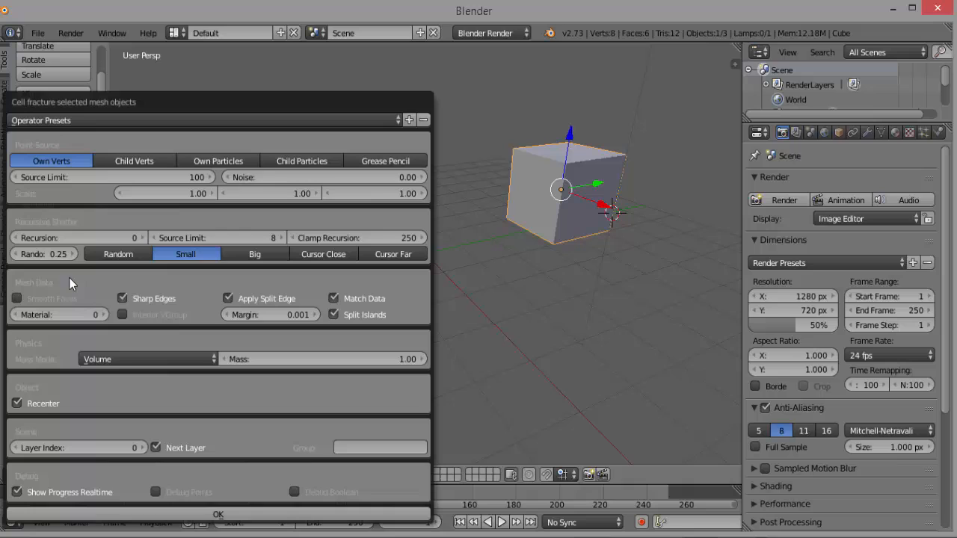
pyautogui.click(16, 298)
pyautogui.click(16, 298)
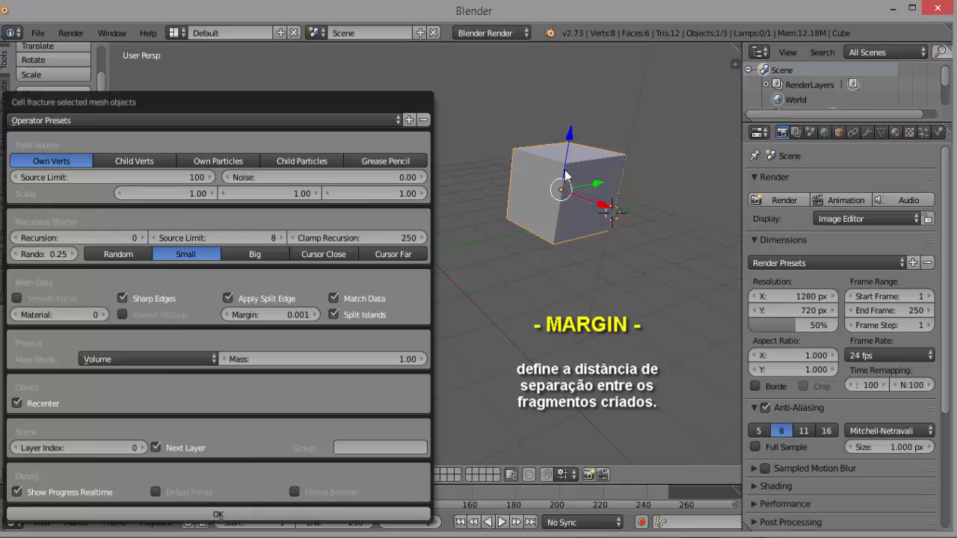
# - Fracture the cube with Margin set to 0.6 and show only the layer holding the fragments
pyautogui.click(299, 319)
pyautogui.write('0.6')
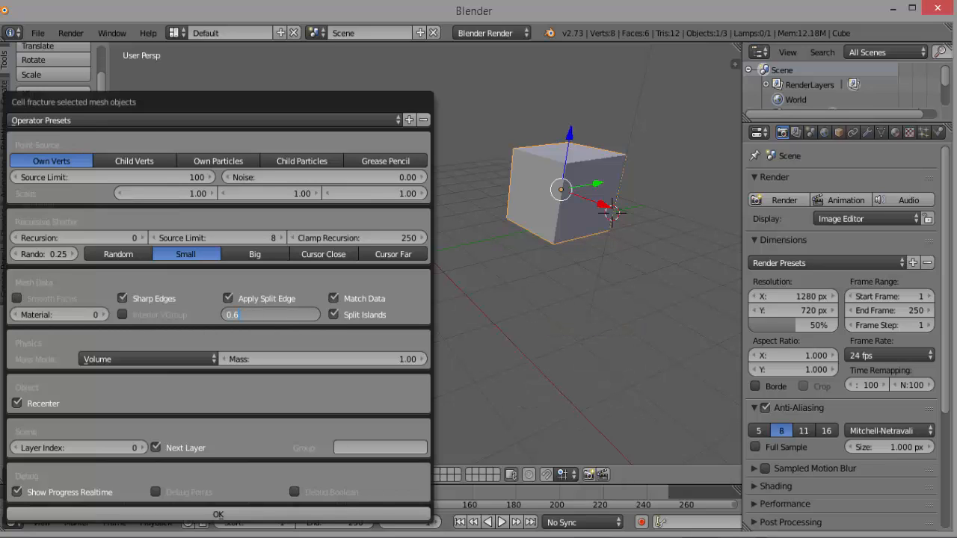
pyautogui.press('Return')
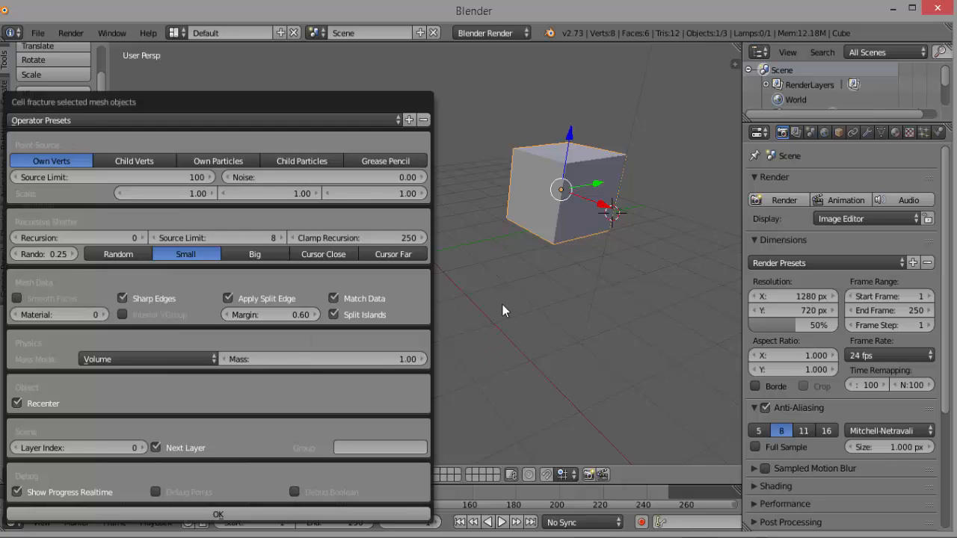
pyautogui.click(222, 514)
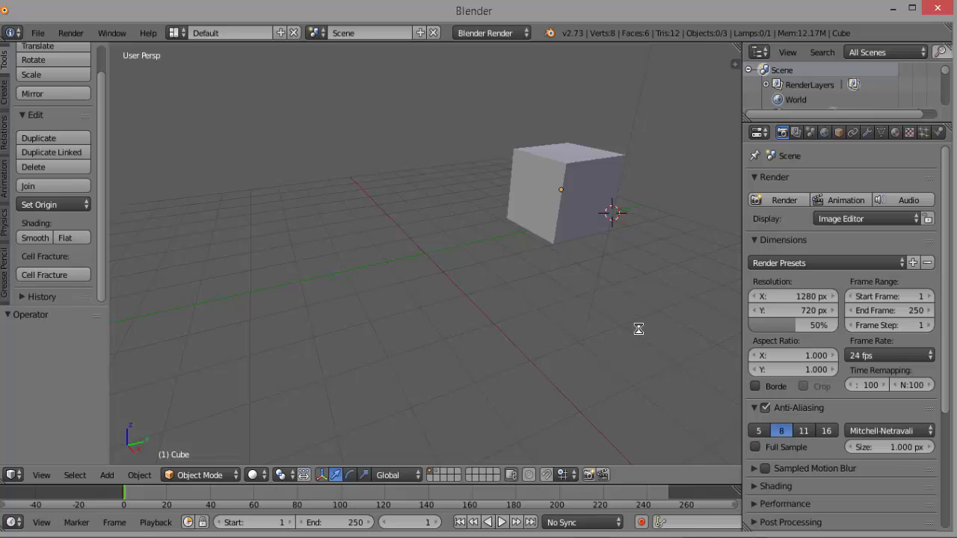
pyautogui.click(436, 472)
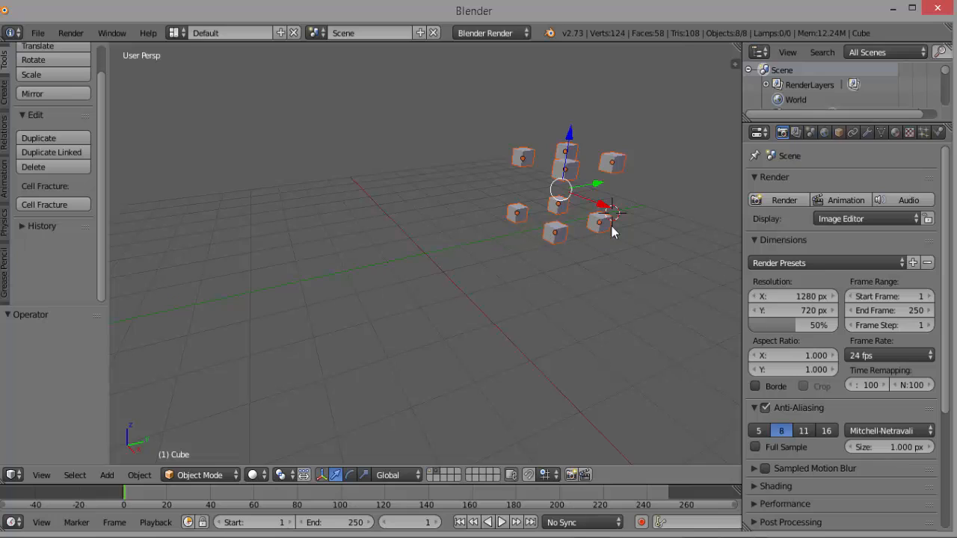
# - Enter a fracture Margin of 0.001, undo the wide-margin fracture to restore the intact cube, and close the Cell Fracture settings
pyautogui.click(81, 207)
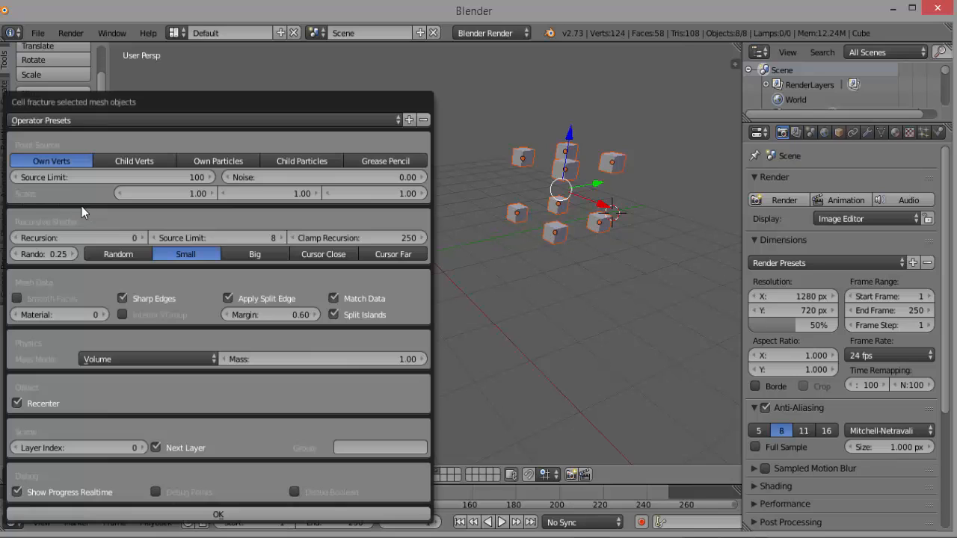
pyautogui.click(276, 315)
pyautogui.write('0.001')
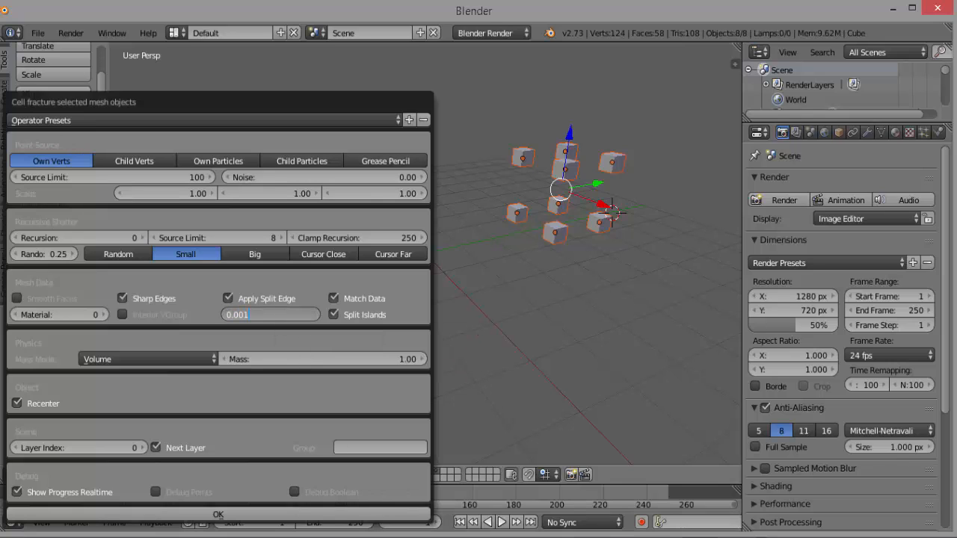
pyautogui.press('Return')
pyautogui.press('Return')
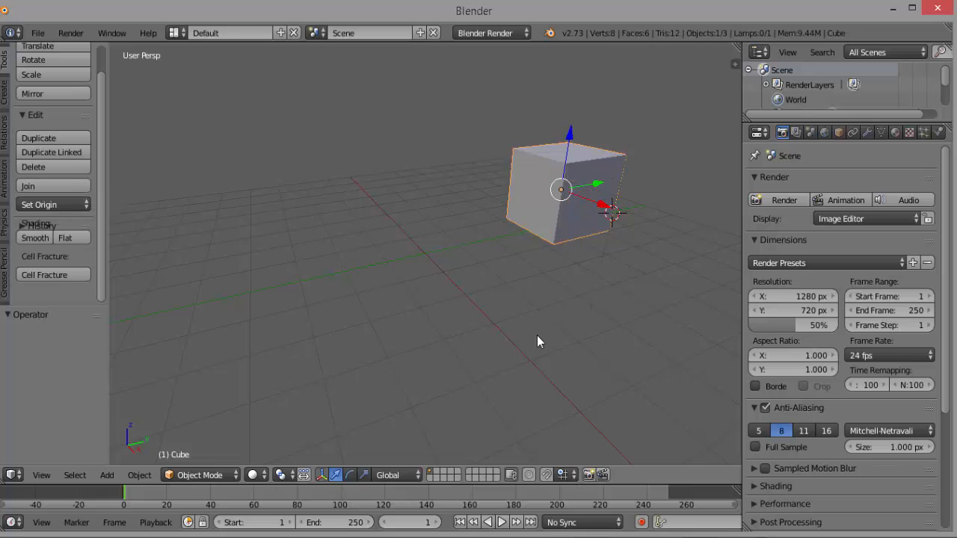
pyautogui.click(70, 274)
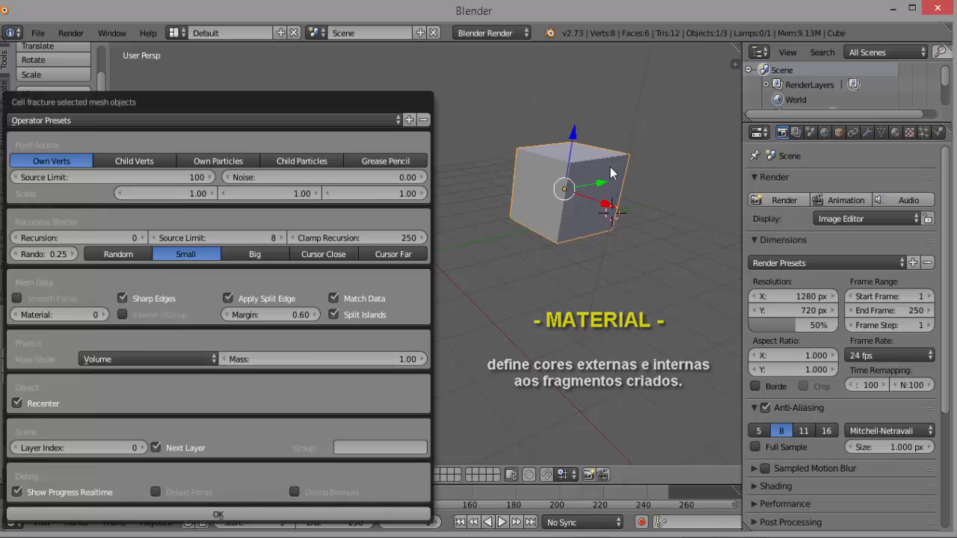
pyautogui.press('Escape')
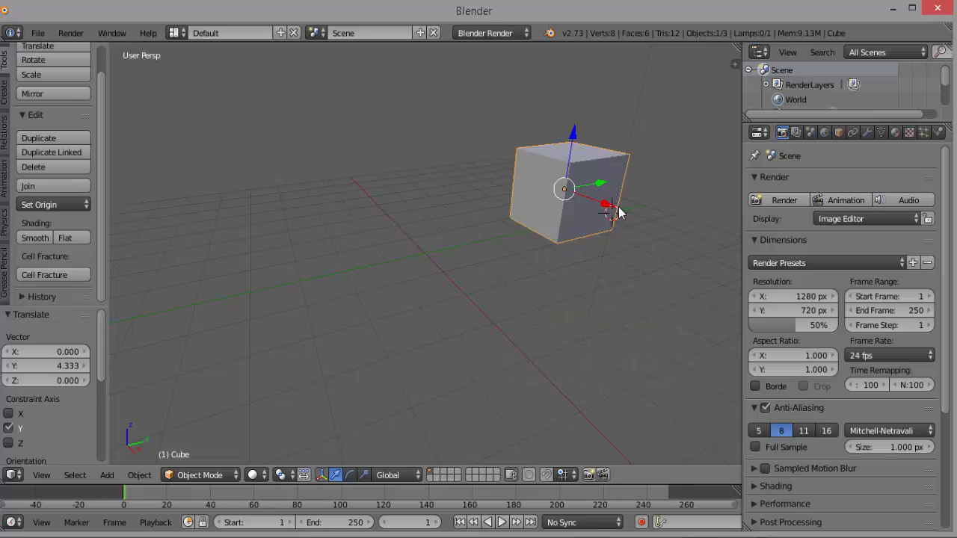
# - Set the diffuse color of the cube's existing material to golden yellow
pyautogui.click(896, 135)
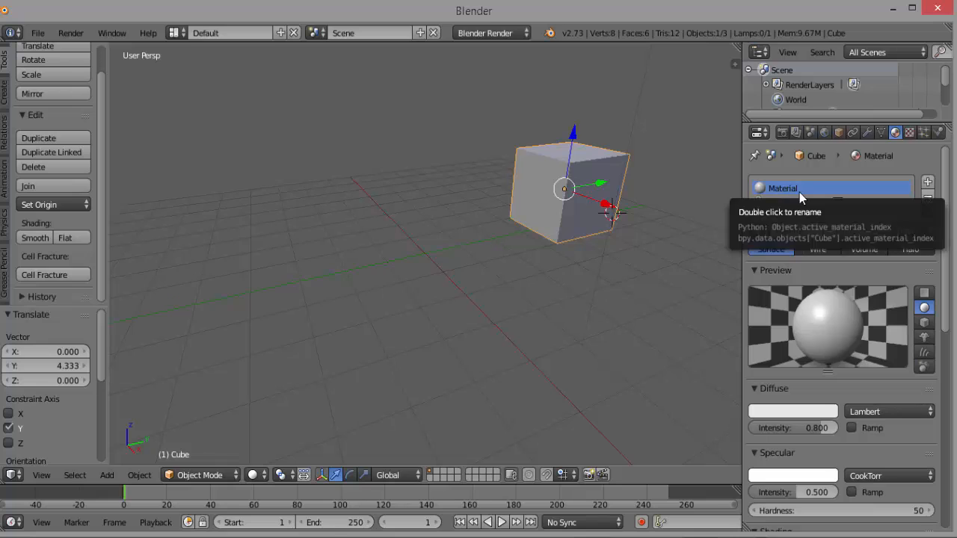
pyautogui.click(792, 410)
pyautogui.click(745, 299)
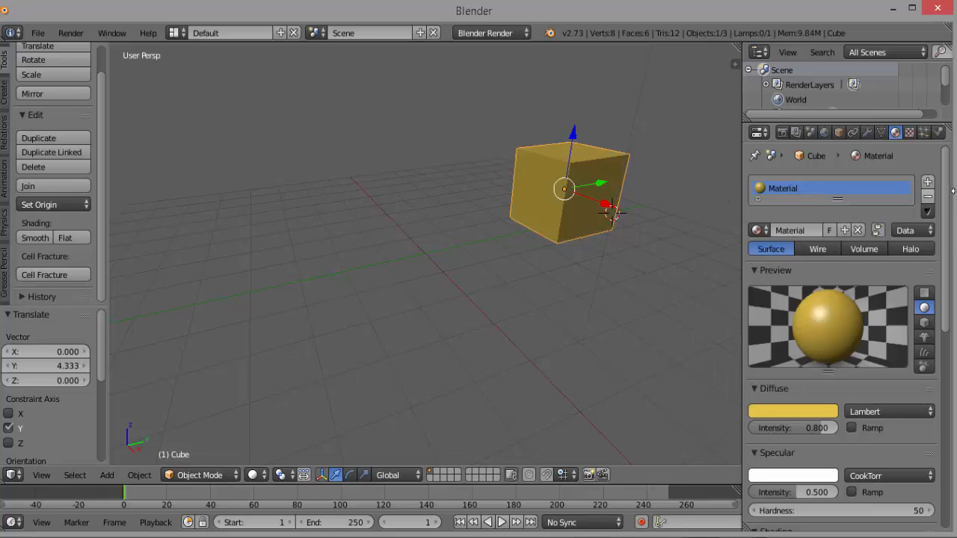
# - Add a second material slot with a new material to the cube and set its diffuse color to blue
pyautogui.click(928, 183)
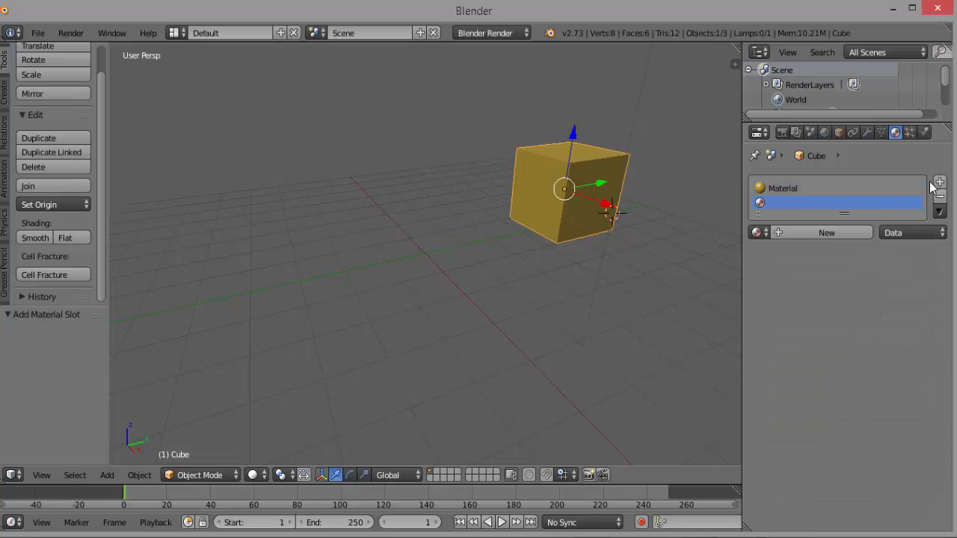
pyautogui.click(826, 234)
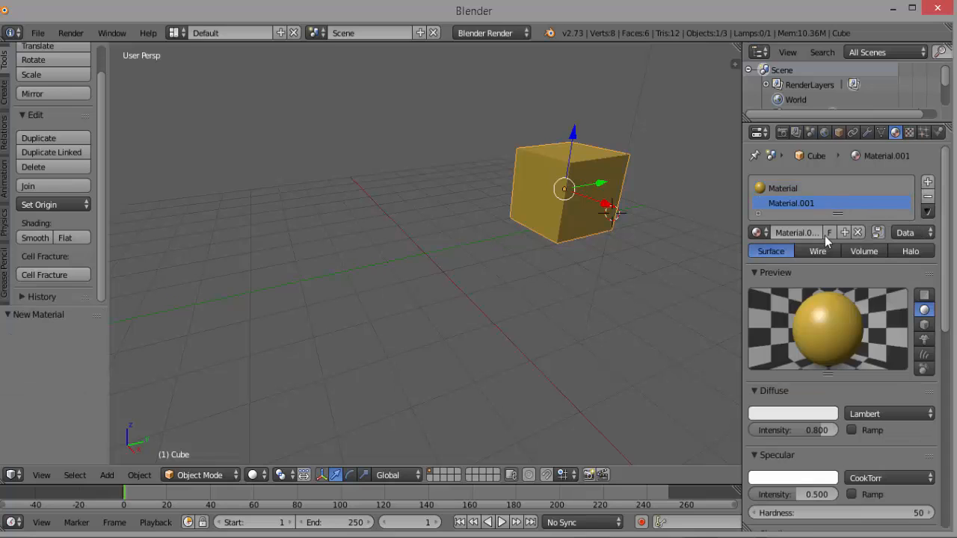
pyautogui.click(787, 413)
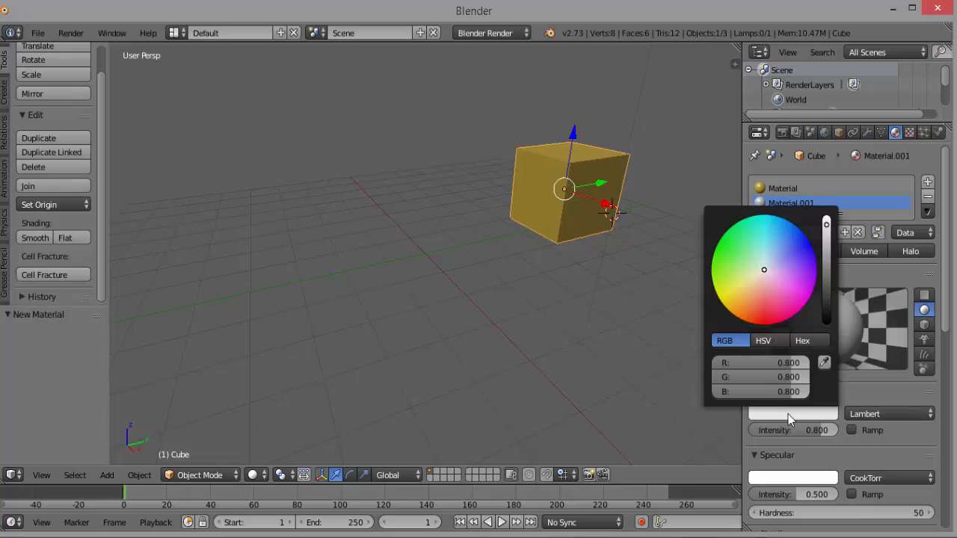
pyautogui.click(803, 250)
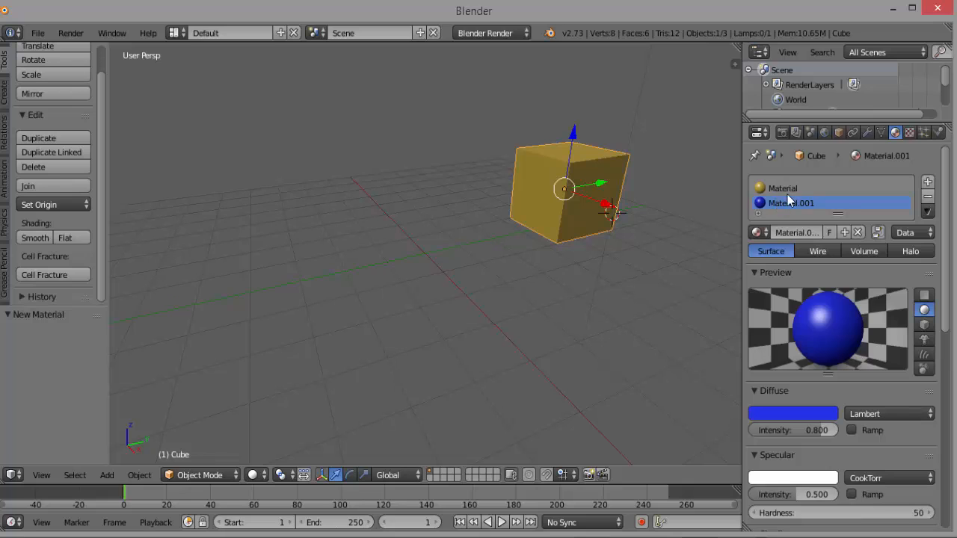
# - Fracture the cube with Material set to 1 and Margin set to 0.001
pyautogui.click(47, 277)
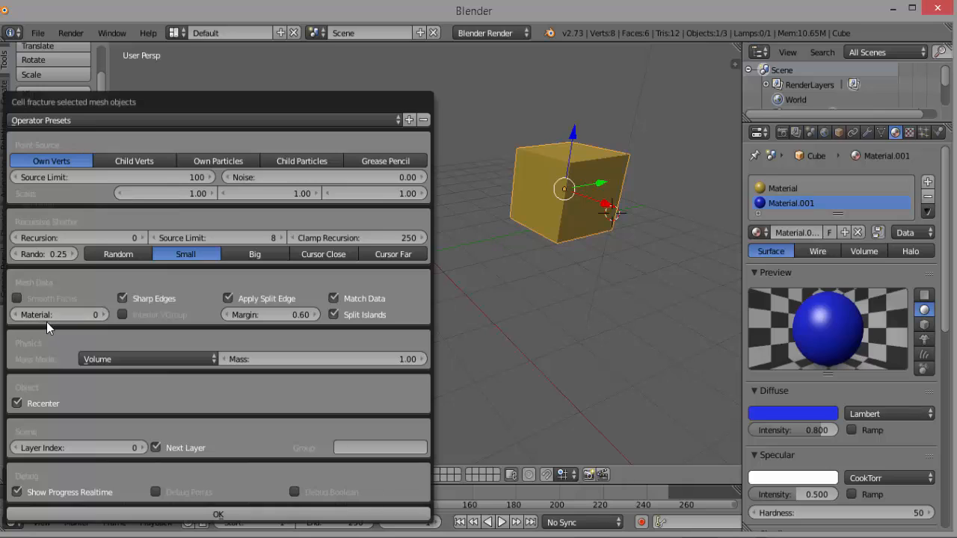
pyautogui.click(104, 314)
pyautogui.press('BackSpace')
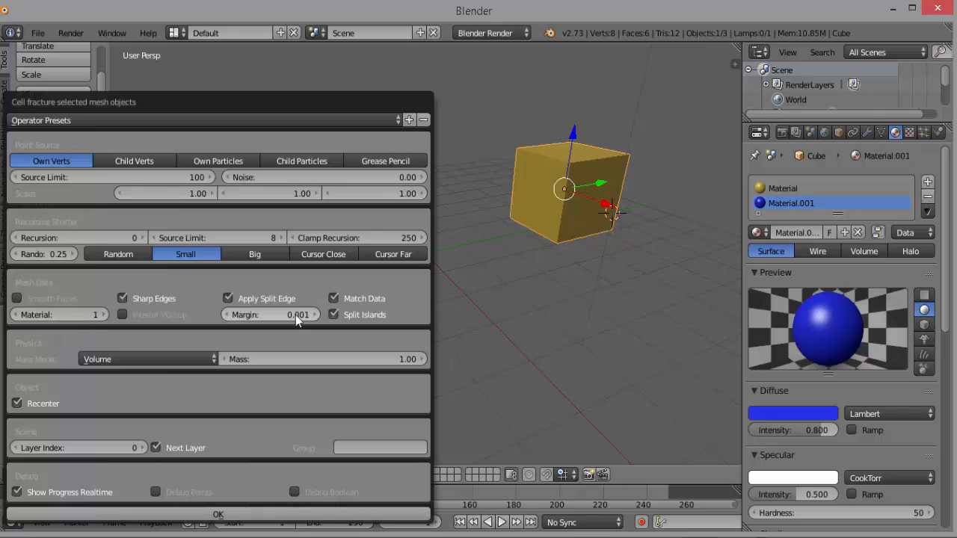
pyautogui.click(220, 514)
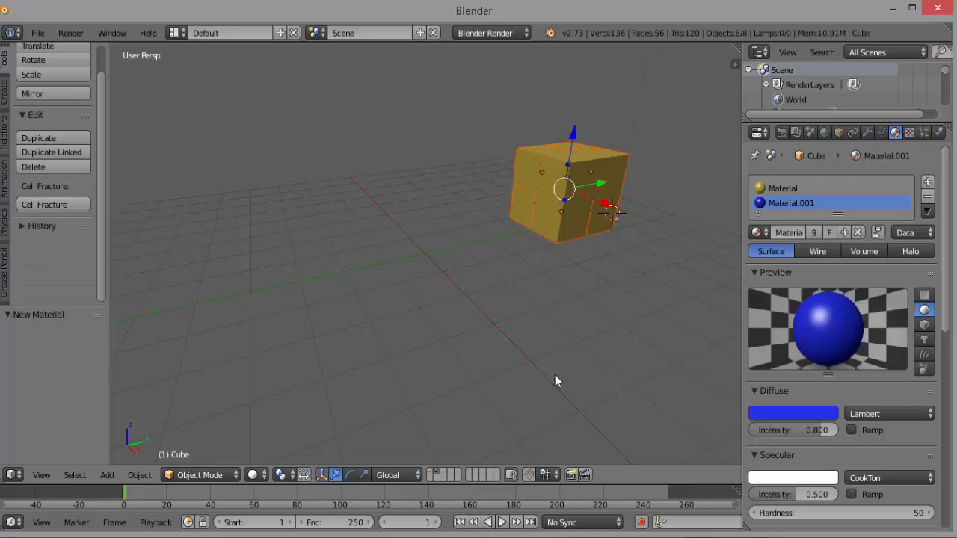
# - Move one upper corner fragment about -3.79 along Y and the fragment below it about -5.29 along Y
pyautogui.rightClick(524, 170)
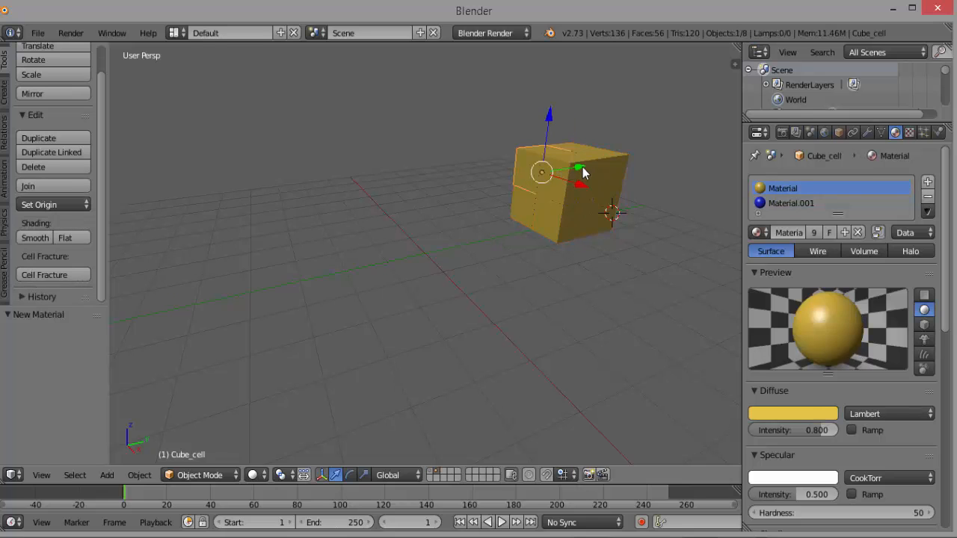
pyautogui.moveTo(587, 172); pyautogui.dragTo(463, 196)
pyautogui.rightClick(557, 210)
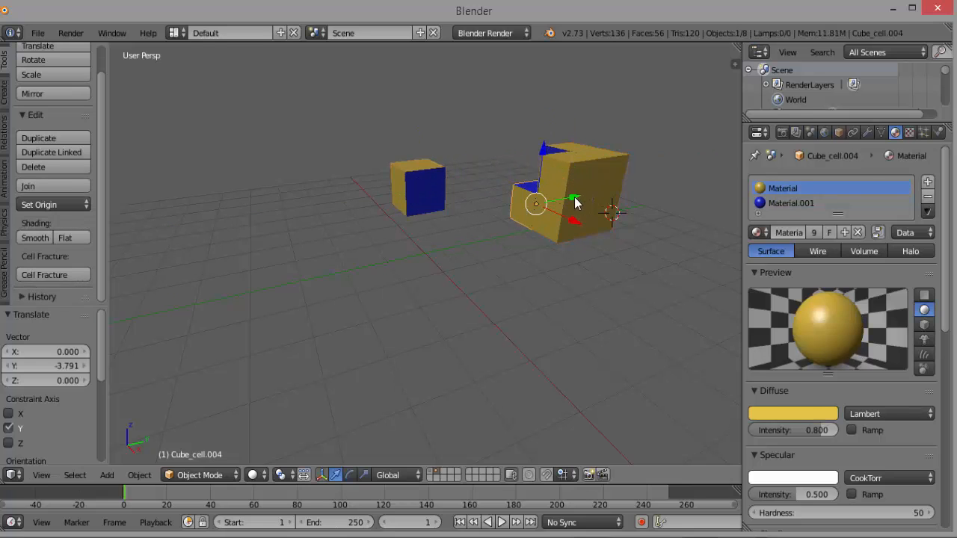
pyautogui.moveTo(575, 203); pyautogui.dragTo(409, 254)
# - Move the lower front fragment about 2.75 along X and the upper front fragment about -1.72 along Y
pyautogui.rightClick(570, 230)
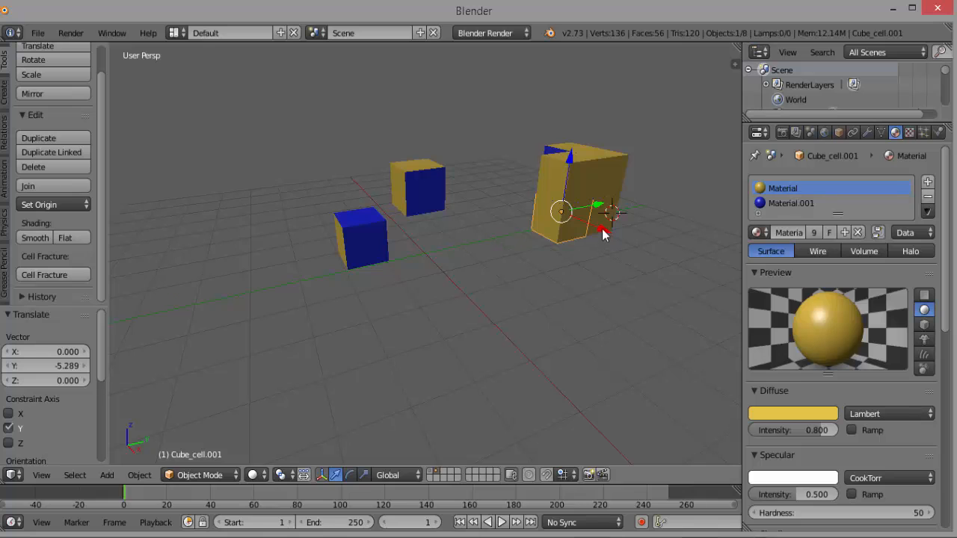
pyautogui.moveTo(603, 233); pyautogui.dragTo(683, 300)
pyautogui.rightClick(609, 196)
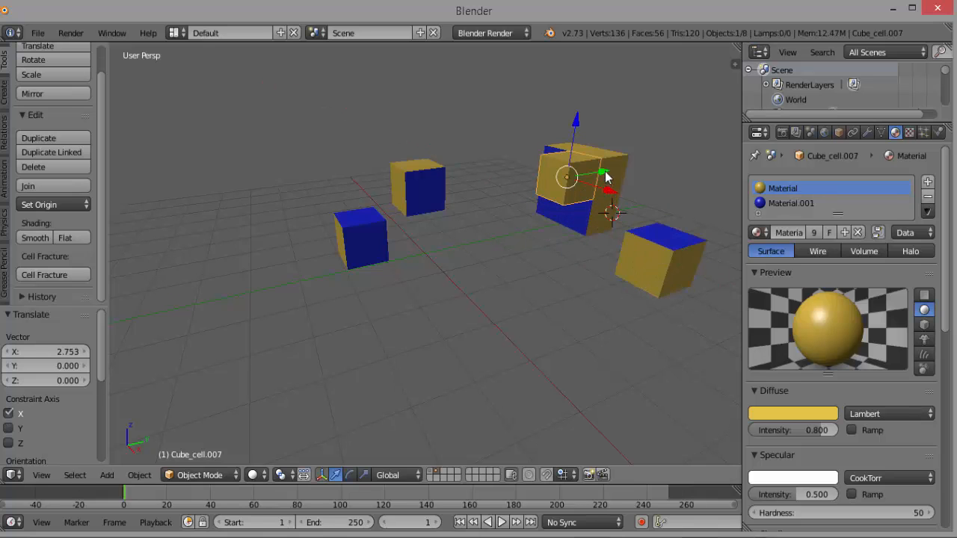
pyautogui.moveTo(605, 177); pyautogui.dragTo(549, 192)
# - Spread the remaining fragments: one lower about 2.77 along Y, one upper about 1.45 along Z, and the rear upper one backward along X
pyautogui.rightClick(587, 207)
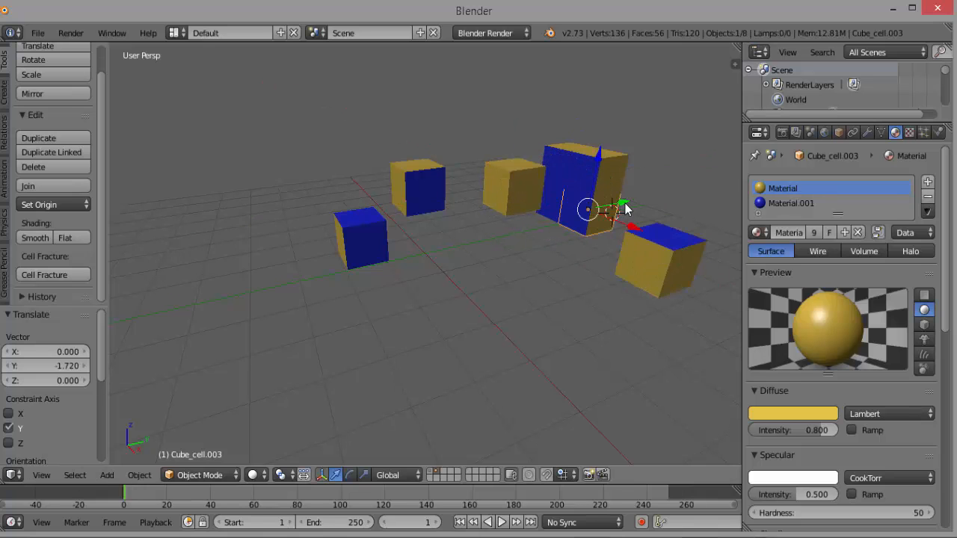
pyautogui.moveTo(625, 210); pyautogui.dragTo(691, 182)
pyautogui.rightClick(616, 172)
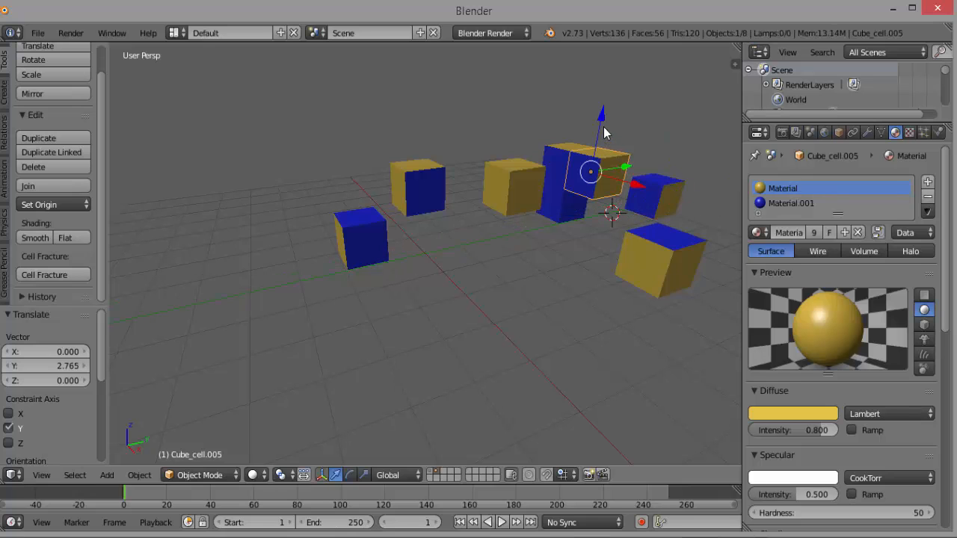
pyautogui.moveTo(603, 133); pyautogui.dragTo(609, 66)
pyautogui.rightClick(571, 161)
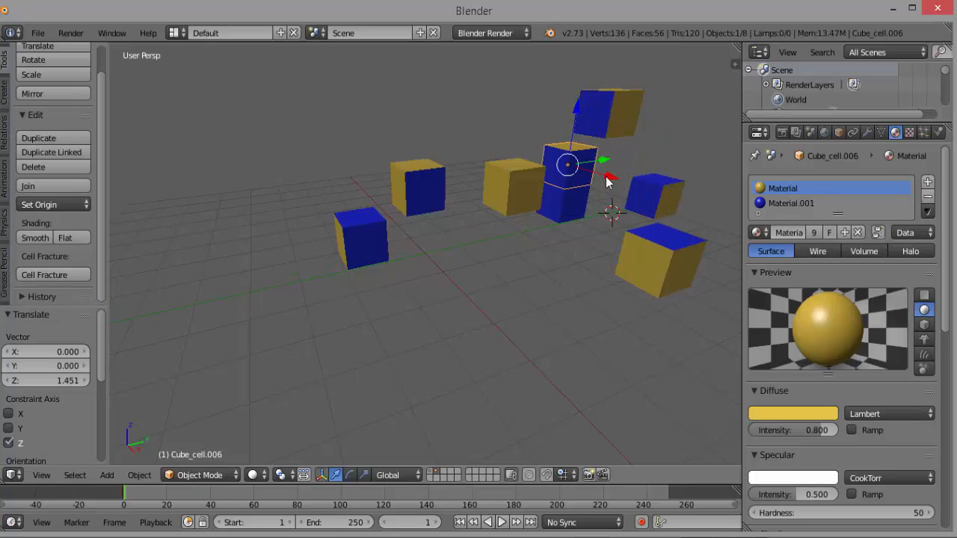
pyautogui.moveTo(607, 181); pyautogui.dragTo(508, 132)
# - Compare the Cell Fracture Material index with the cube's material slots and return to the intact cube
pyautogui.click(27, 278)
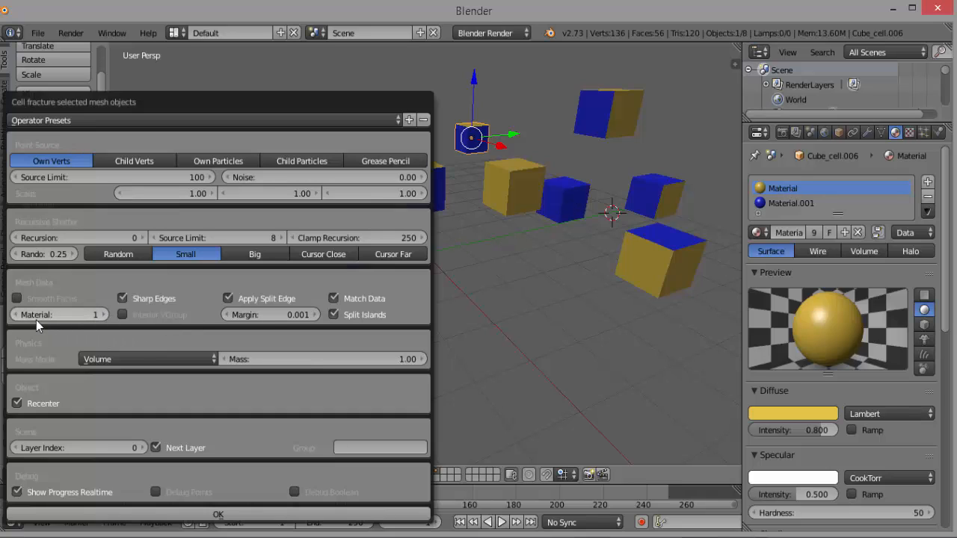
pyautogui.click(788, 204)
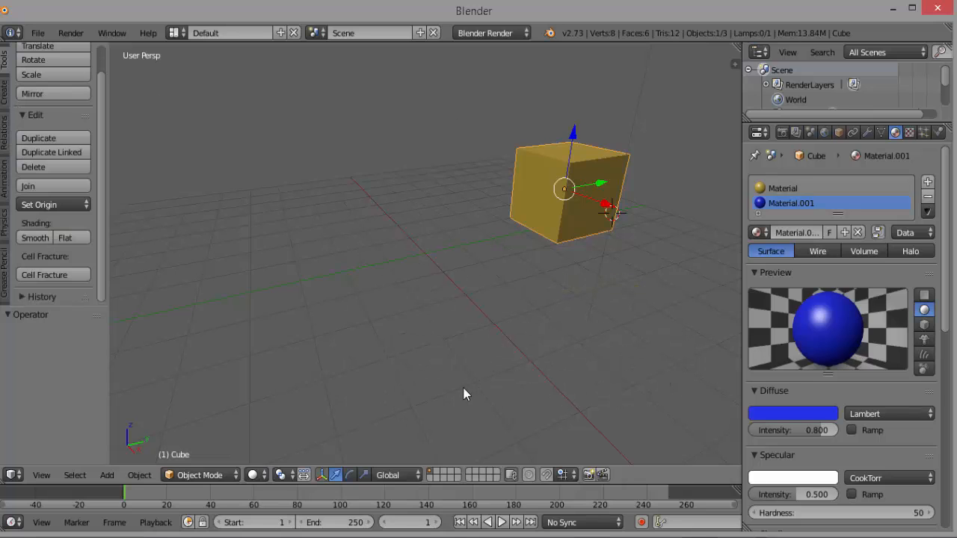
pyautogui.press('Delete')
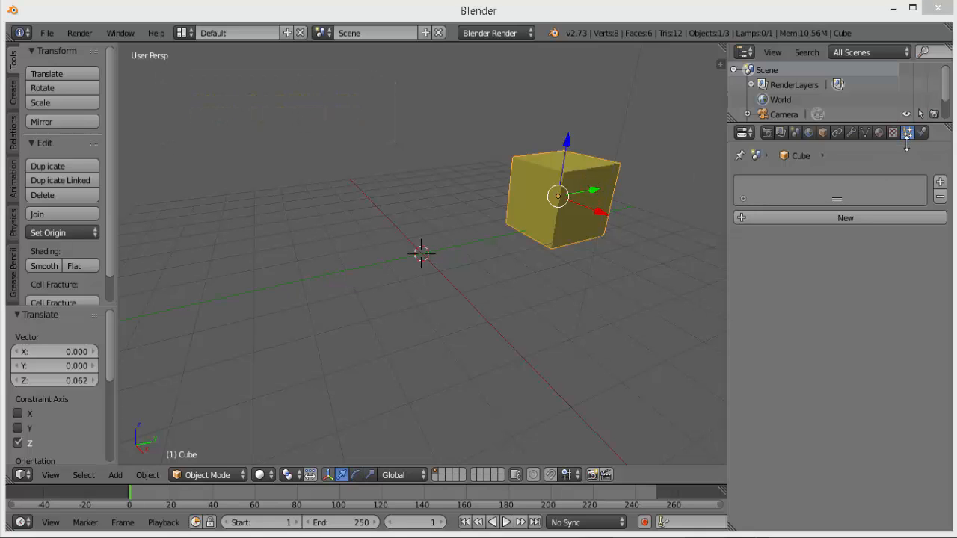
# - Add a particle system to the cube, play the animation to preview the emission, and rewind to frame 1
pyautogui.click(850, 219)
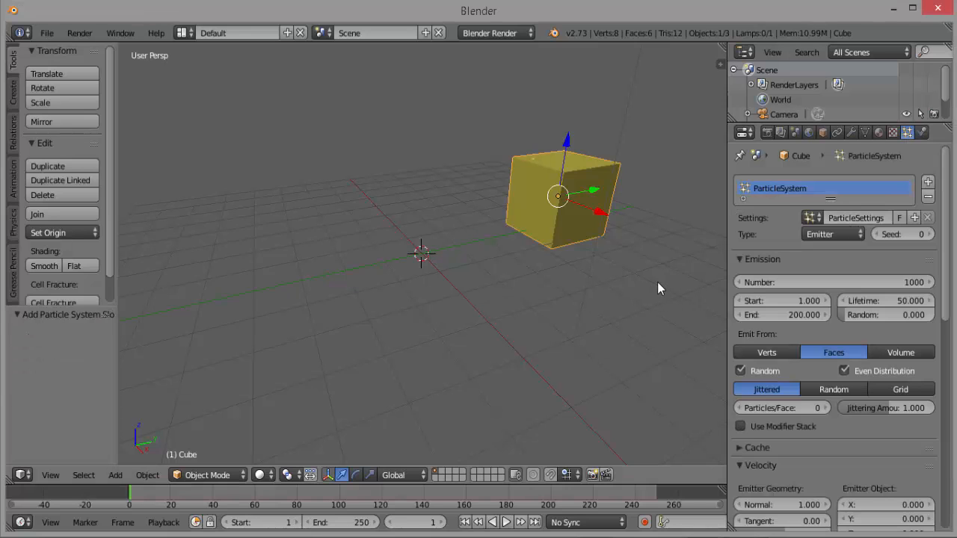
pyautogui.hotkey('alt', 'a')
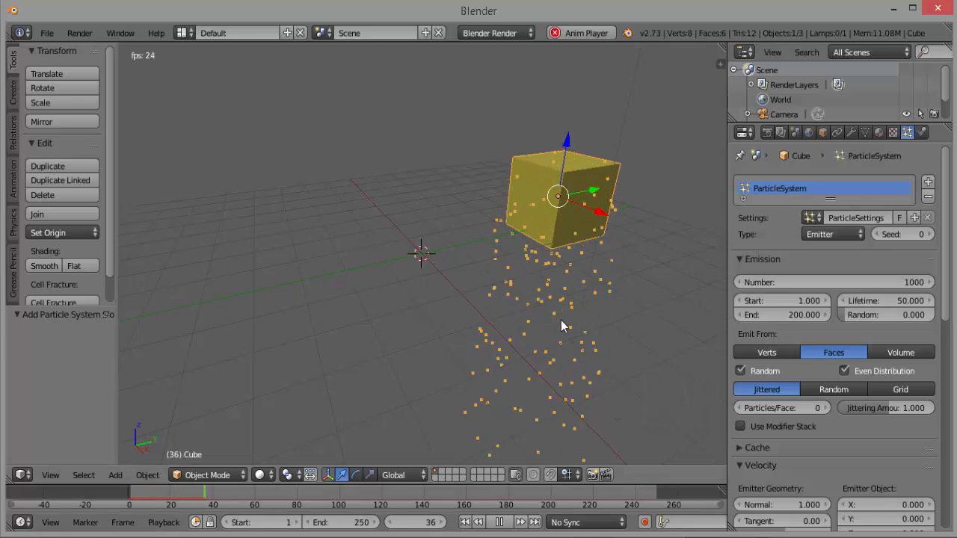
pyautogui.click(499, 521)
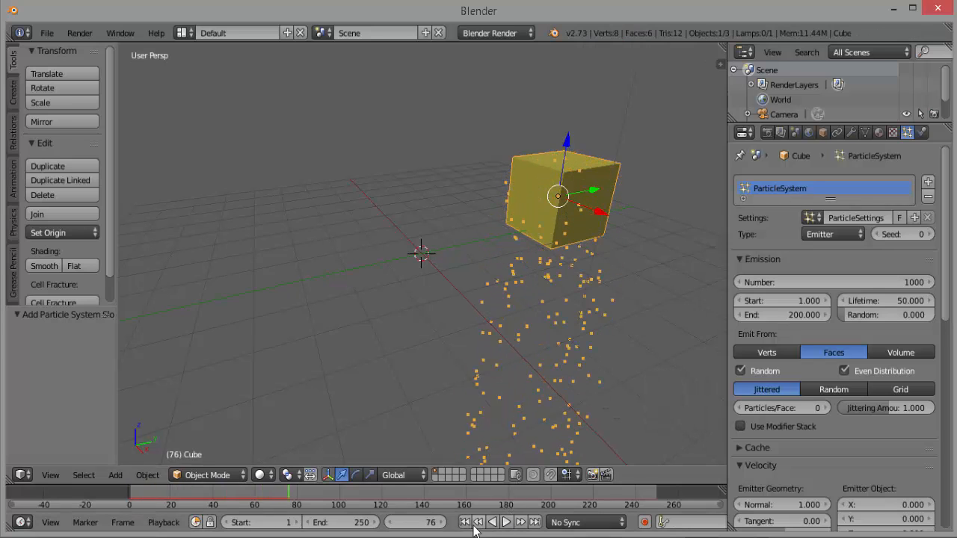
pyautogui.click(464, 521)
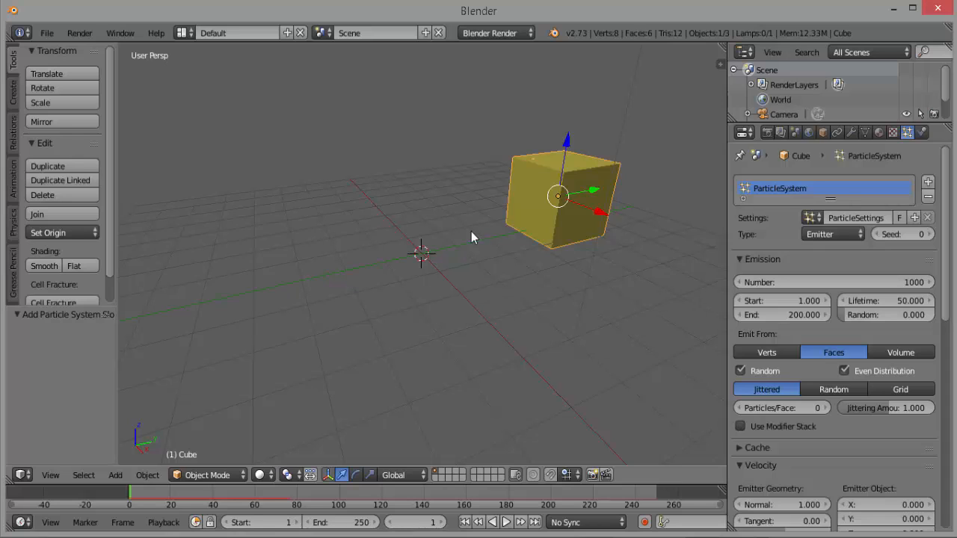
# - Fracture the cube using Own Particles with a source limit of 100, and pull a front fragment about -2.63 along Y
pyautogui.click(61, 302)
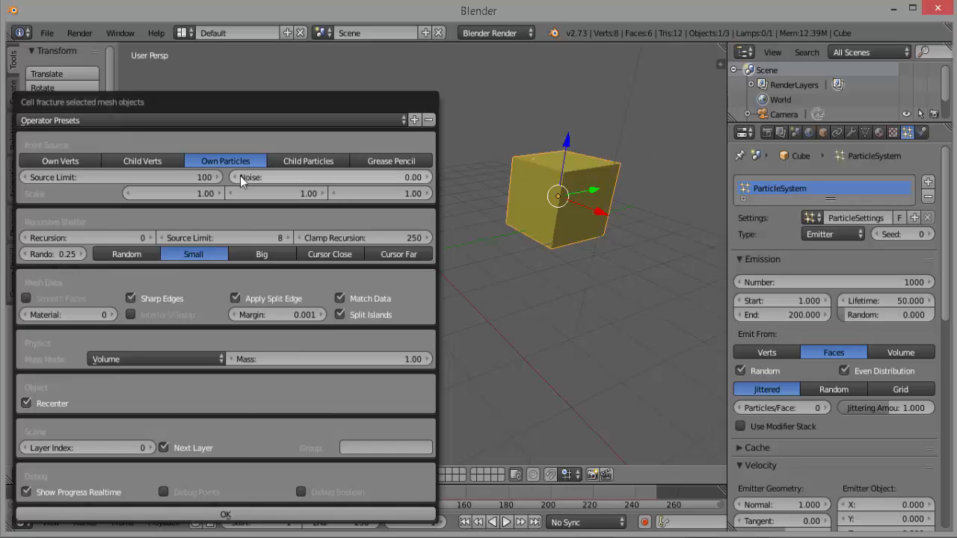
pyautogui.click(225, 515)
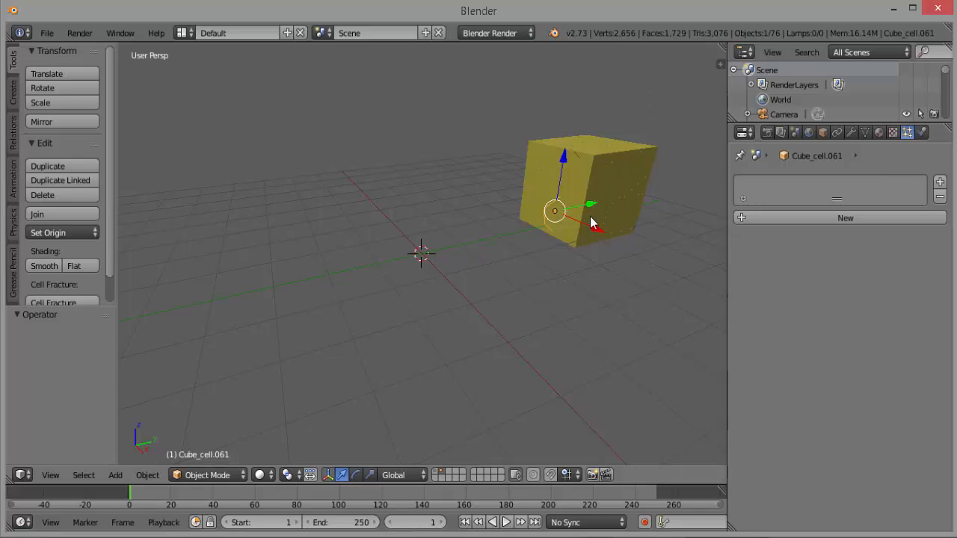
pyautogui.moveTo(590, 205); pyautogui.dragTo(523, 196)
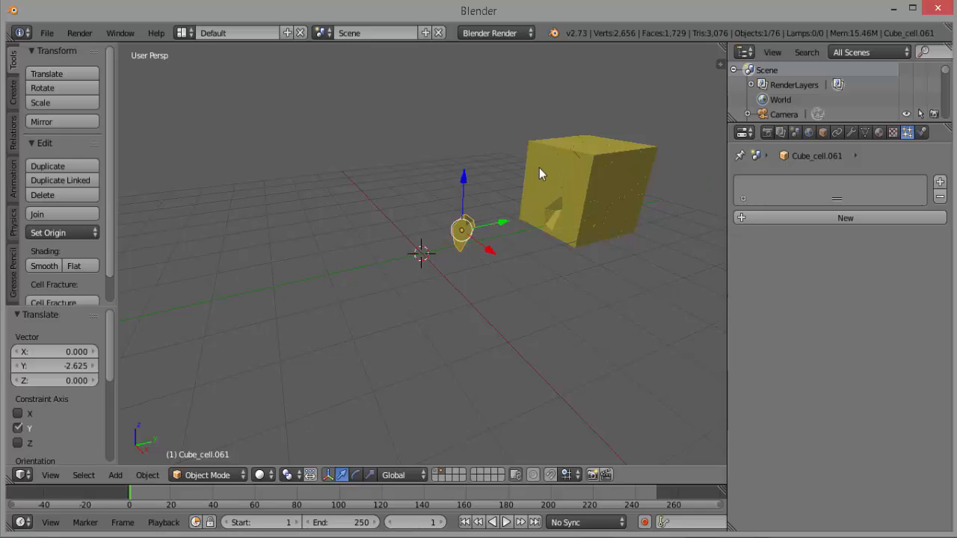
# - Move the fragment above the gap about -2.96 along Y and the upper front fragment about -4.62 along Y
pyautogui.rightClick(544, 174)
pyautogui.moveTo(592, 170); pyautogui.dragTo(484, 172)
pyautogui.rightClick(539, 158)
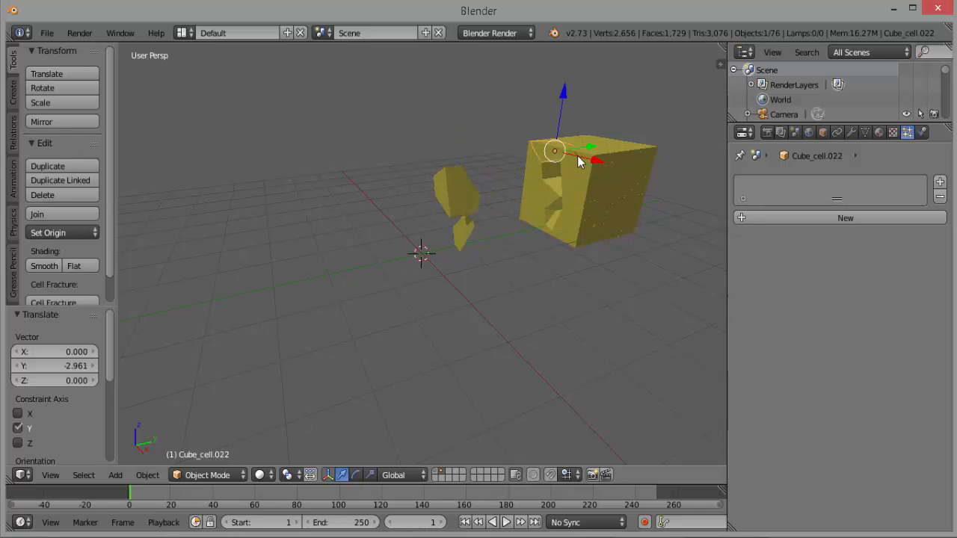
pyautogui.moveTo(590, 147); pyautogui.dragTo(400, 169)
# - Move the upper fragment on the cube's front vertical edge about 1.36 along X and the one below it about -5.34 along Y
pyautogui.rightClick(581, 184)
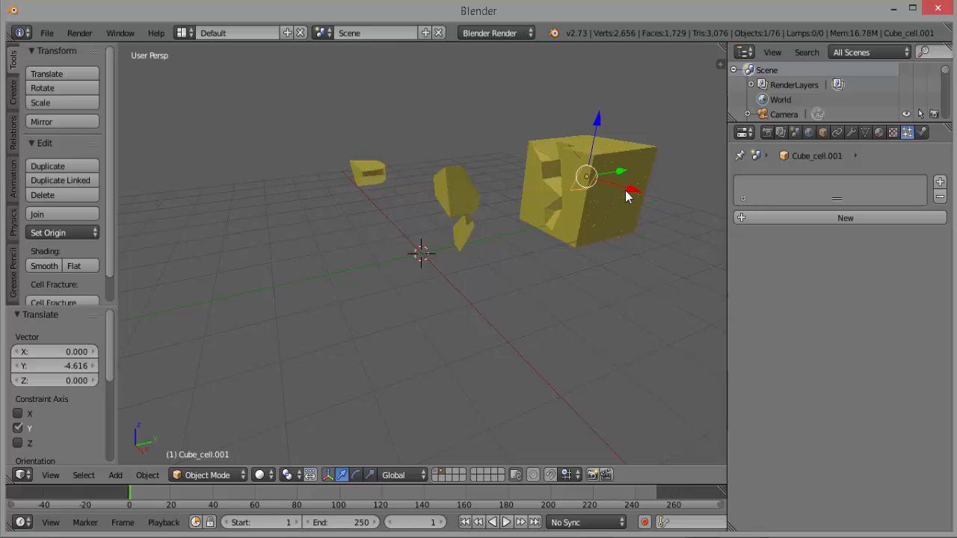
pyautogui.moveTo(626, 196); pyautogui.dragTo(683, 218)
pyautogui.rightClick(579, 209)
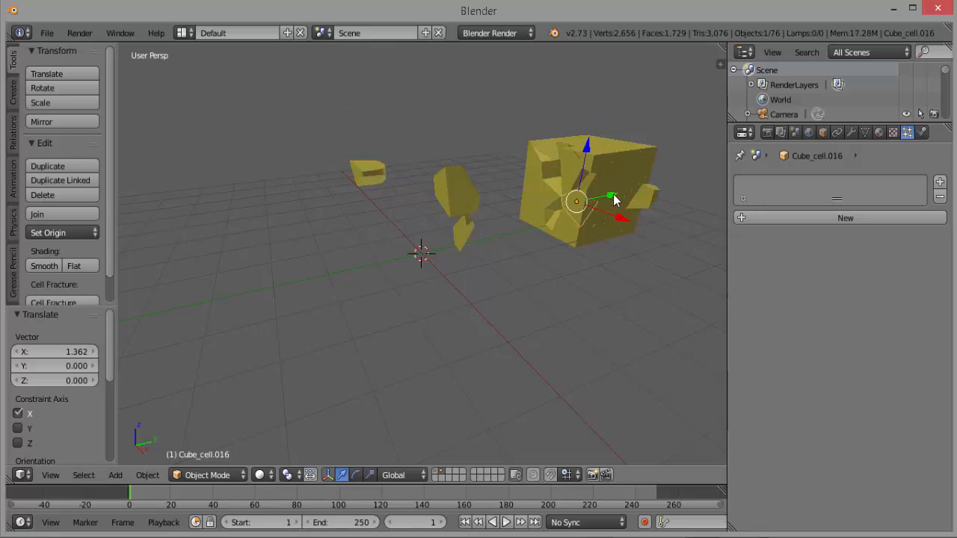
pyautogui.moveTo(613, 201); pyautogui.dragTo(356, 233)
# - Spread more fragments: the bottom corner one about -1.84 along Y, its neighbour about 2.3 along X, and a mid-height one about -3.32 along X
pyautogui.rightClick(557, 221)
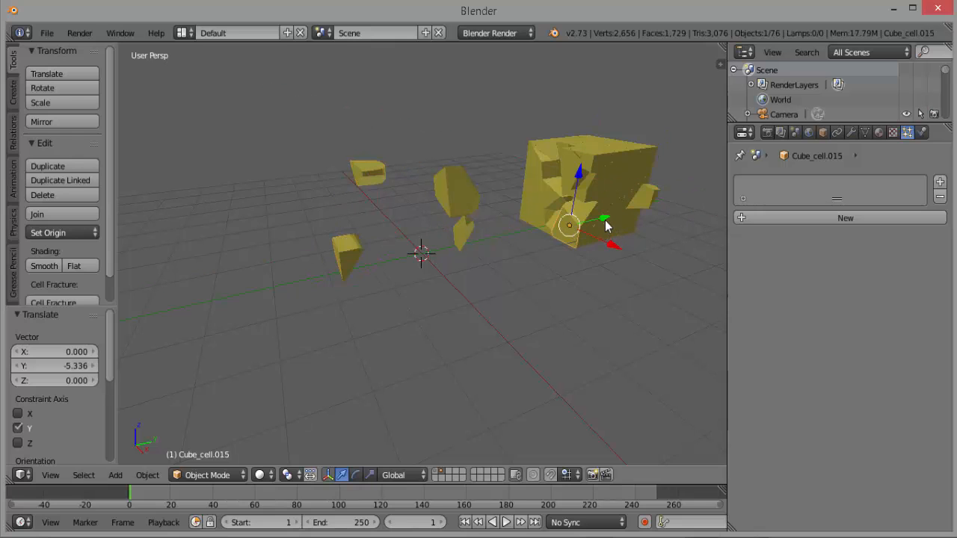
pyautogui.moveTo(605, 226); pyautogui.dragTo(542, 233)
pyautogui.rightClick(562, 232)
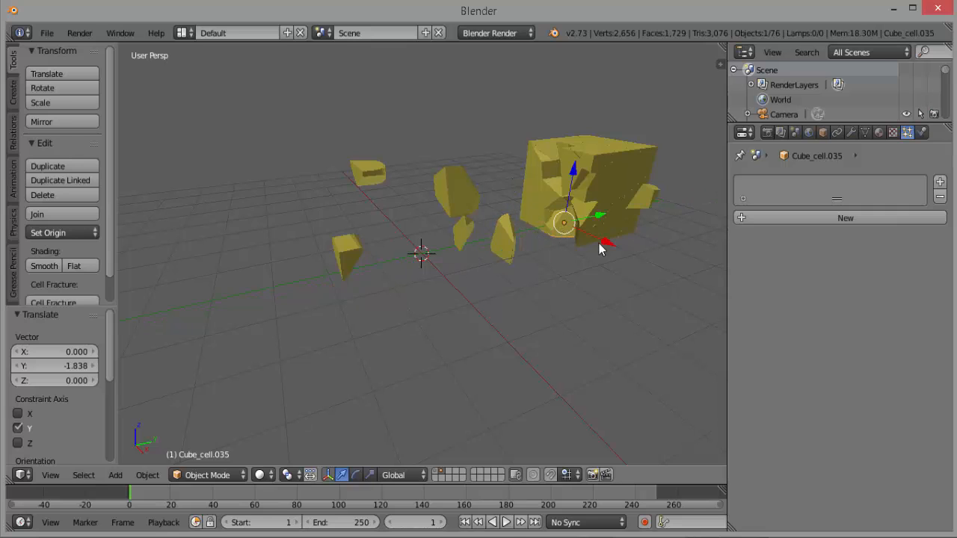
pyautogui.moveTo(602, 249); pyautogui.dragTo(678, 314)
pyautogui.rightClick(550, 206)
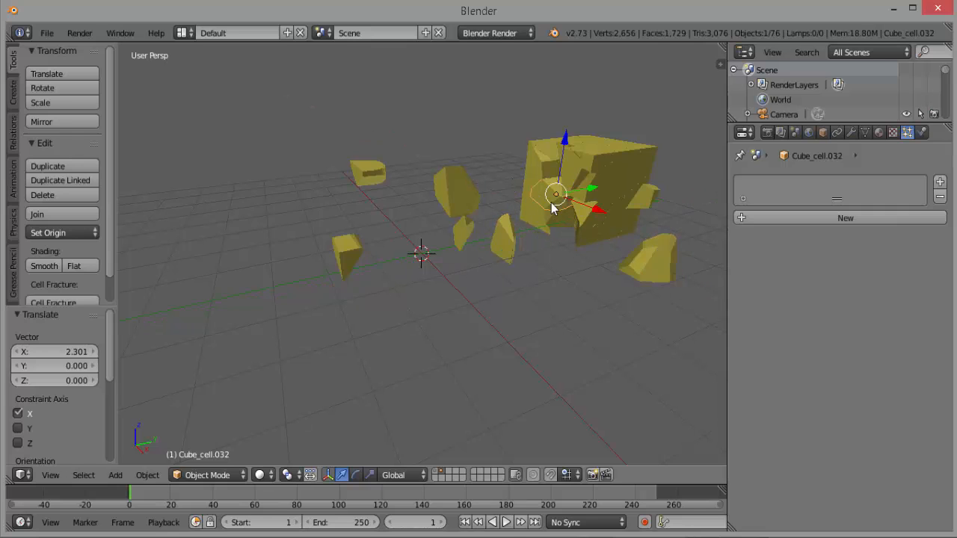
pyautogui.moveTo(597, 209); pyautogui.dragTo(524, 178)
pyautogui.rightClick(584, 161)
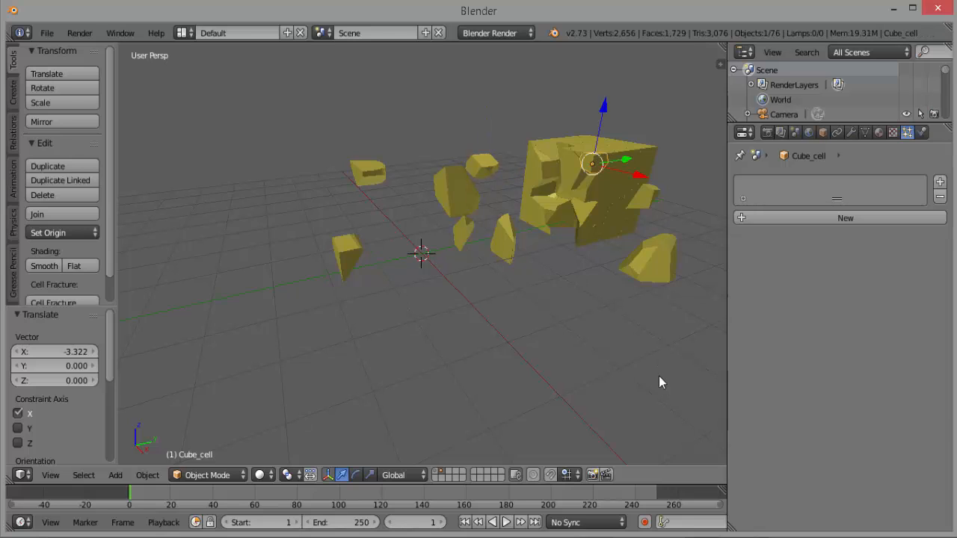
# - Return to the layer with the intact cube, select it, and choose Grease Pencil as its Cell Fracture point source
pyautogui.click(436, 472)
pyautogui.rightClick(606, 165)
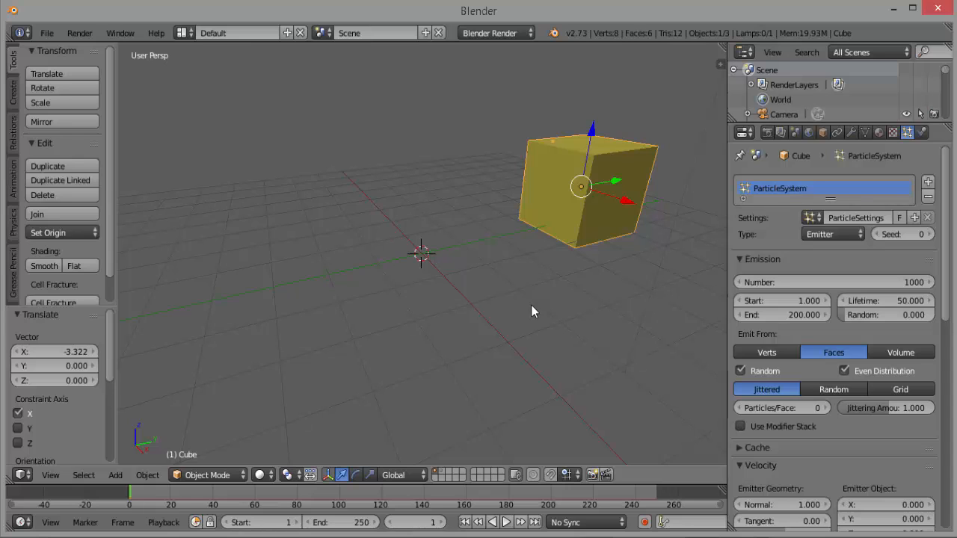
pyautogui.scroll(-2, 531, 306)
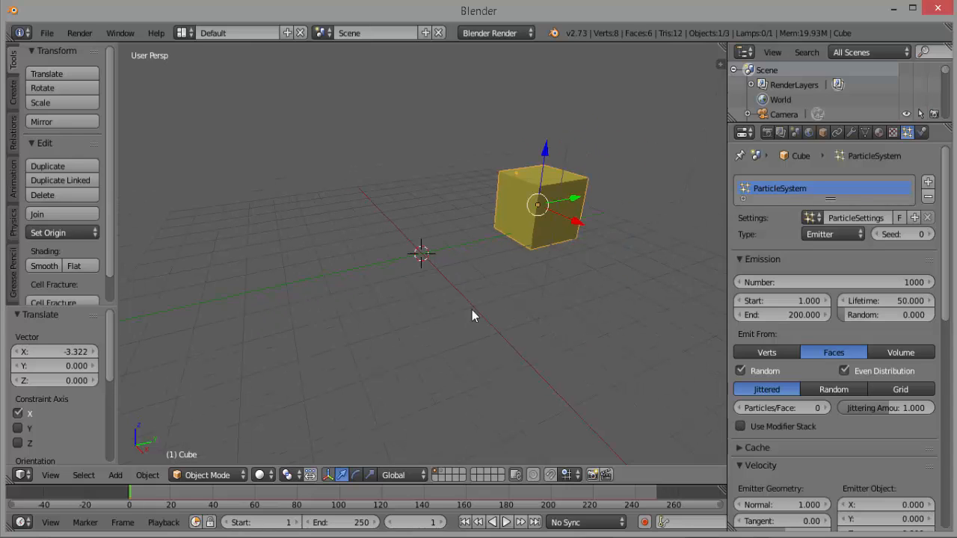
pyautogui.click(48, 301)
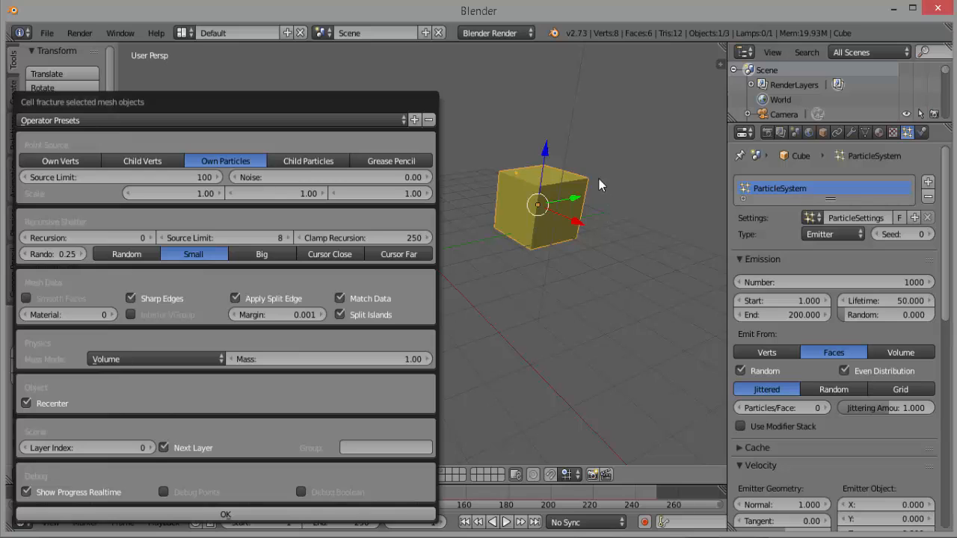
pyautogui.click(392, 161)
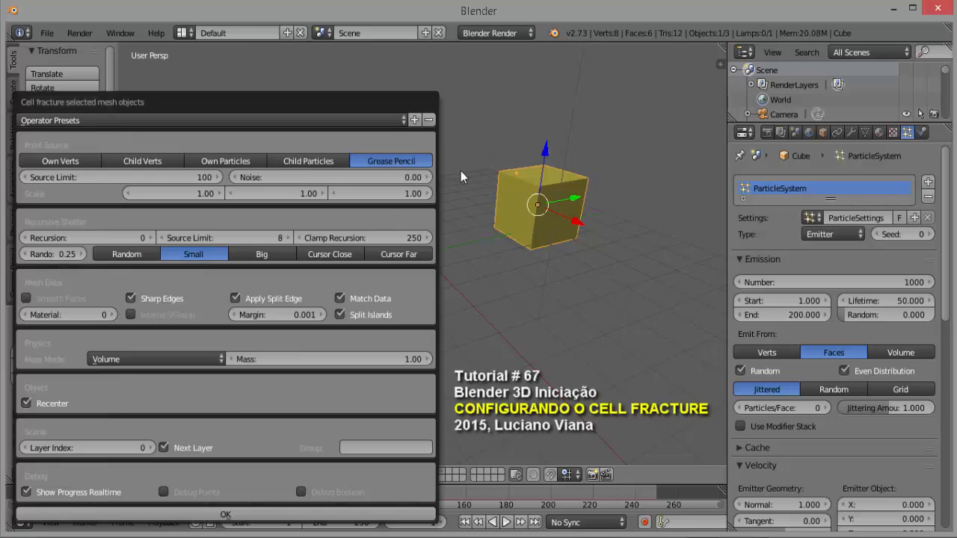